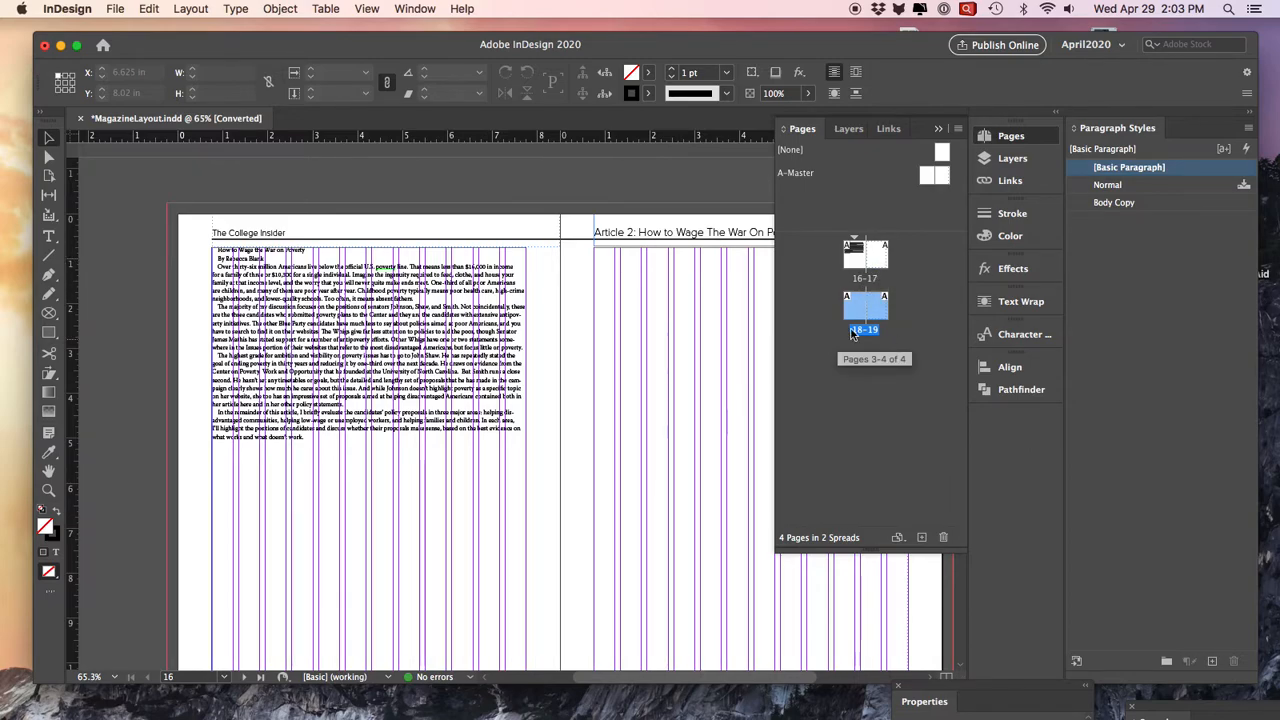
- Delete the "Article 2" running header text frame at the head of page 17
scroll(690, 297, "down", 2)
scroll(690, 297, "up", 2)
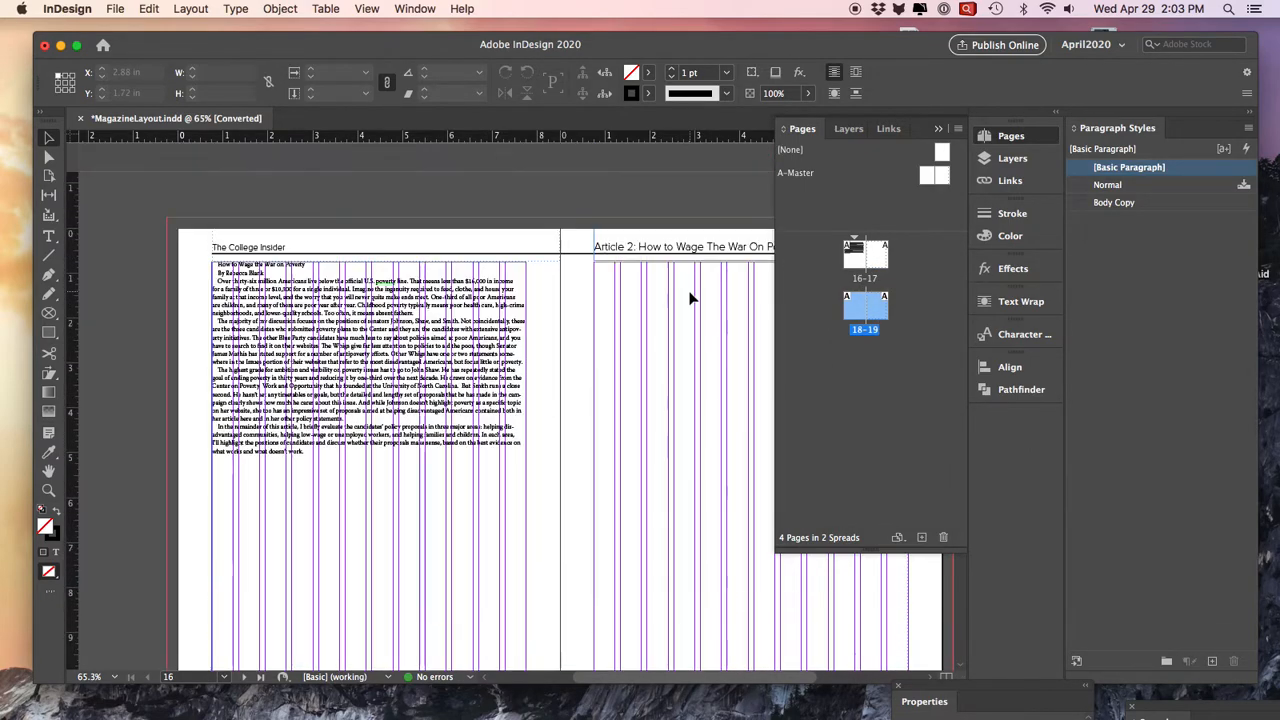
left_click(663, 251)
key("Delete")
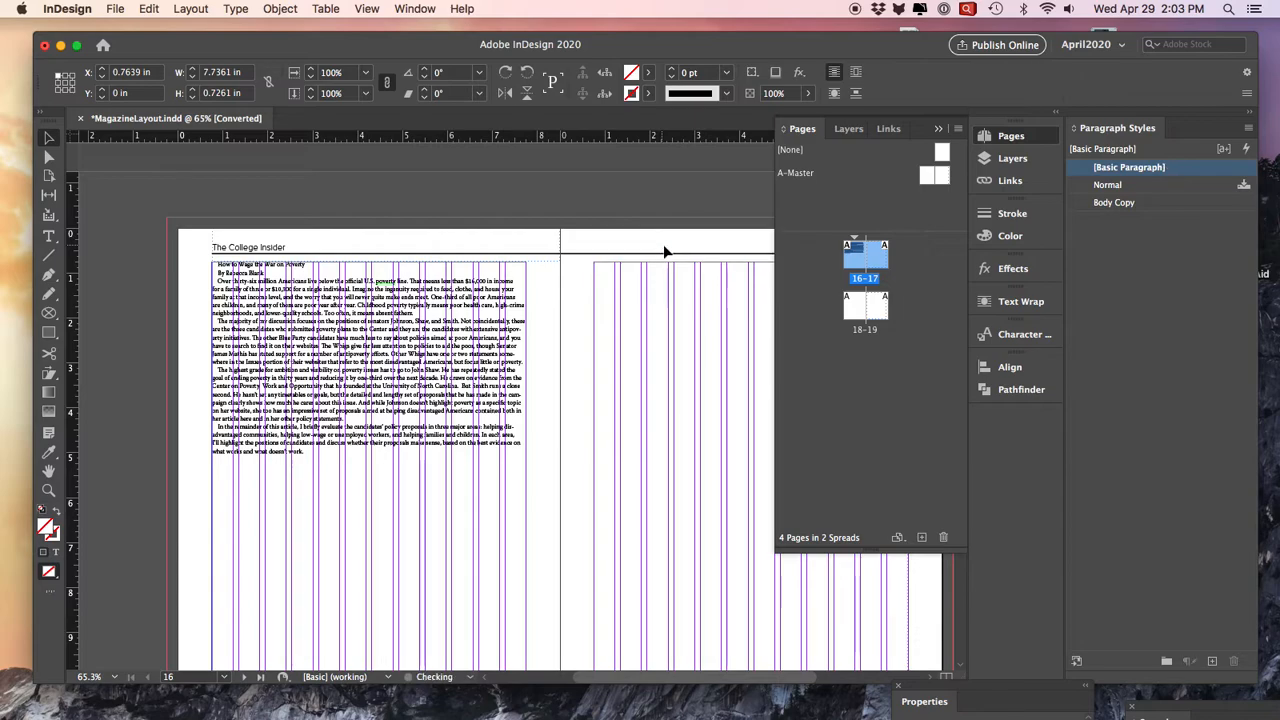
- Inspect the A-Master spread's header and column layout, and return to page 16
left_click(800, 175)
double_click(800, 175)
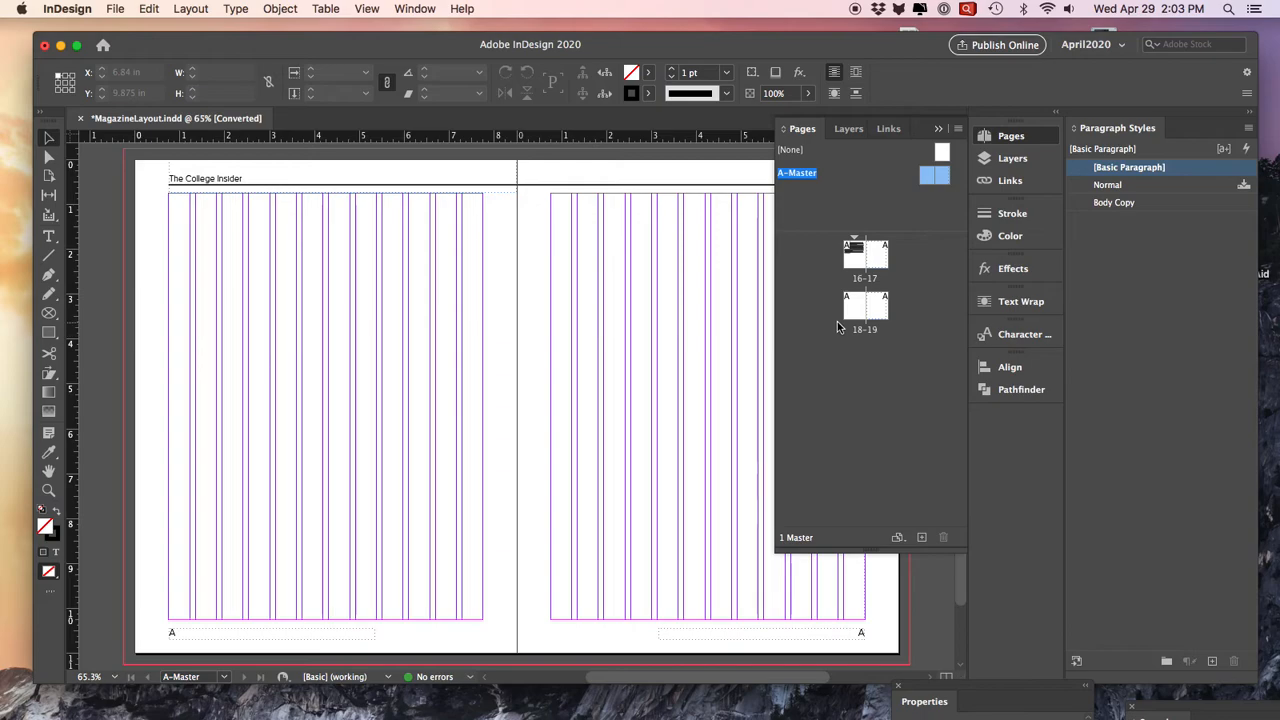
double_click(864, 256)
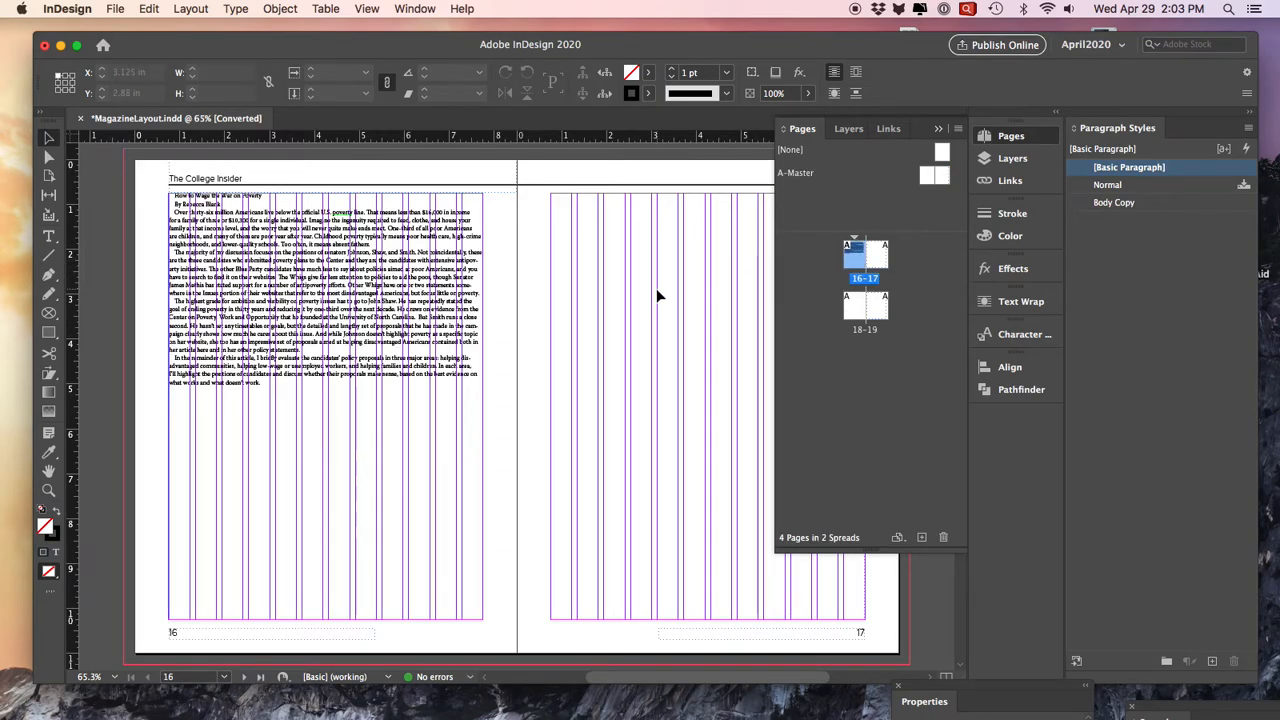
- Remove all the existing article text from the text frame on page 16
left_click(410, 281)
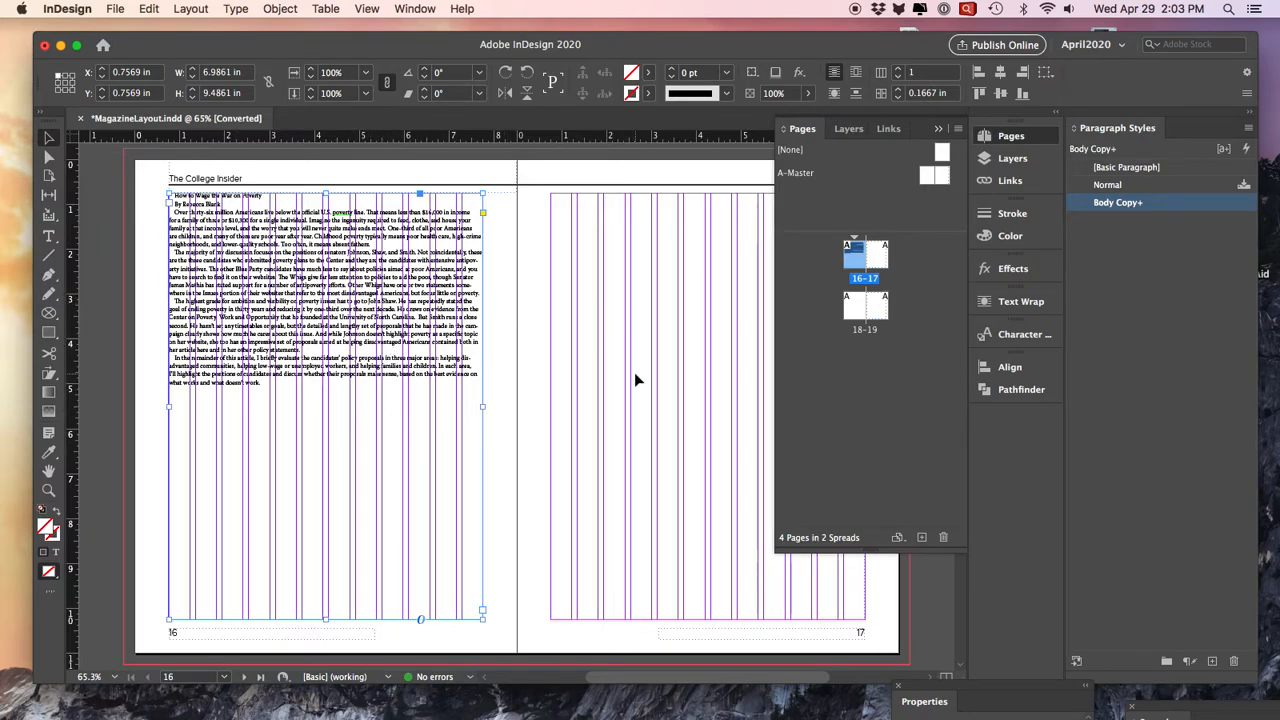
triple_click(335, 358)
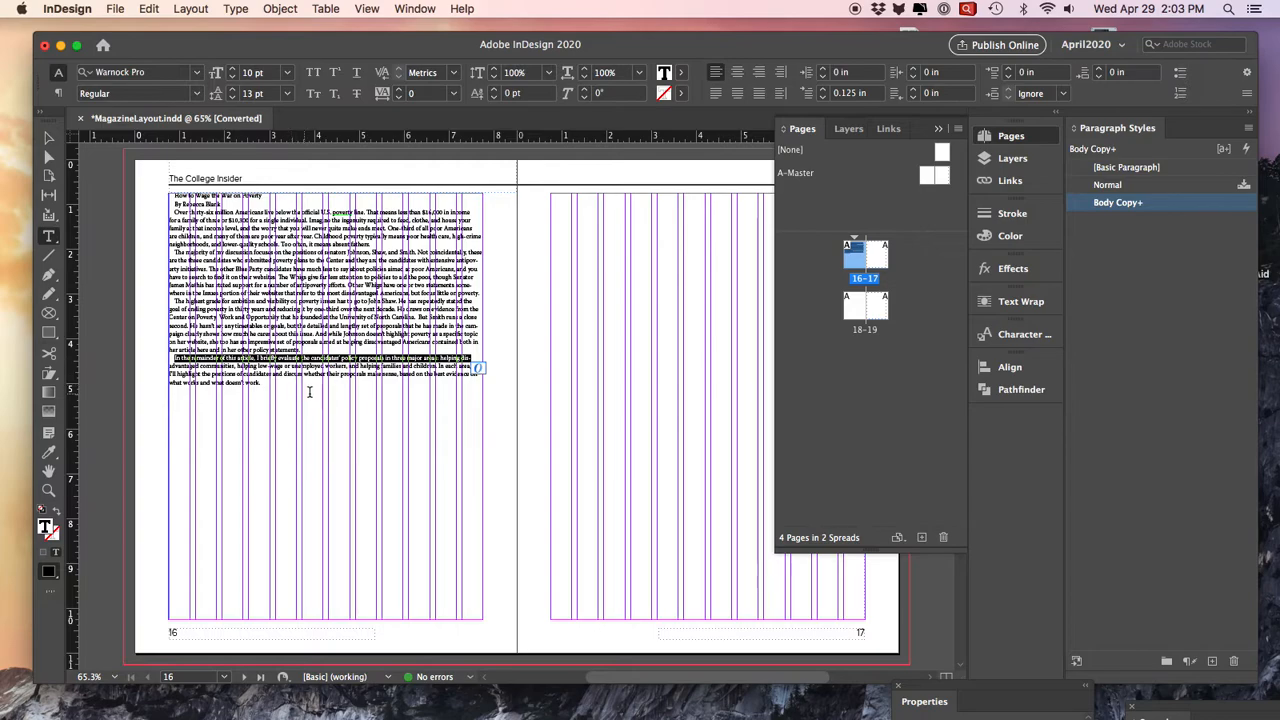
key("super+a")
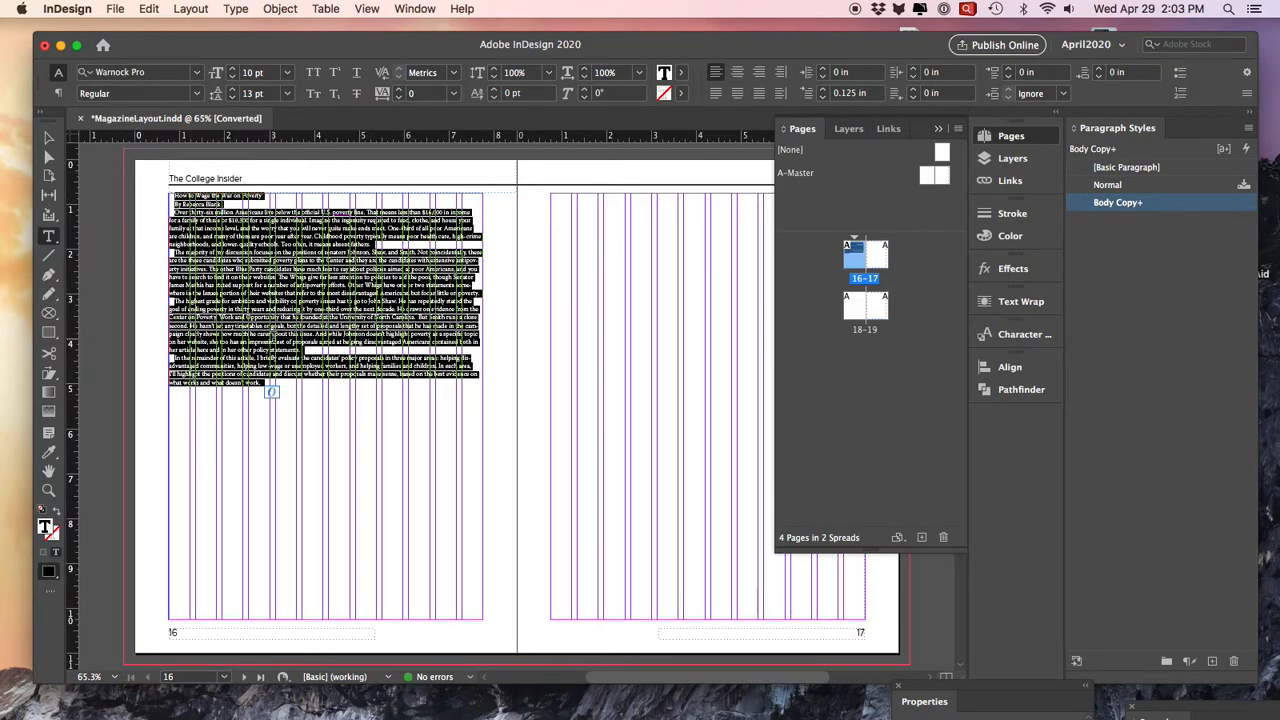
key("BackSpace")
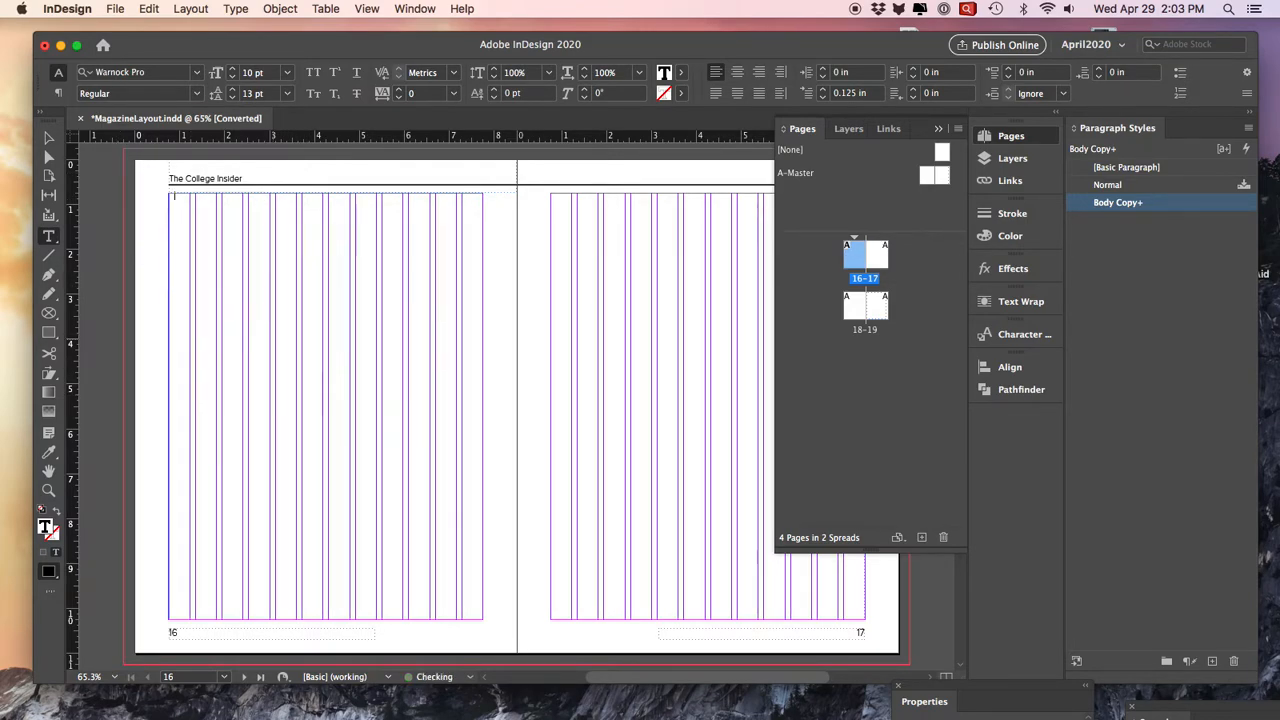
- Place WarOnPoverty_Text.docx from the Project3_MagazineArticle folder of 2020 Spring into the empty text frame on page 16
left_click(47, 140)
left_click(286, 226)
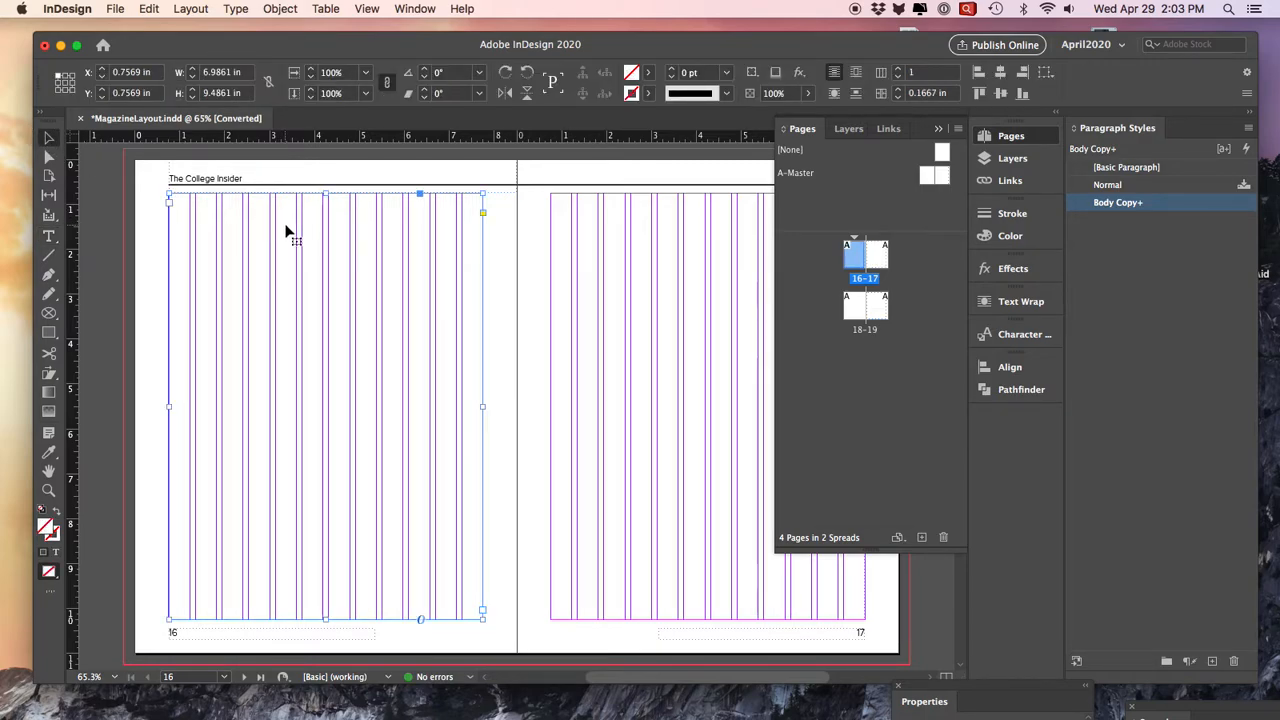
left_click(110, 6)
mouse_move(140, 6)
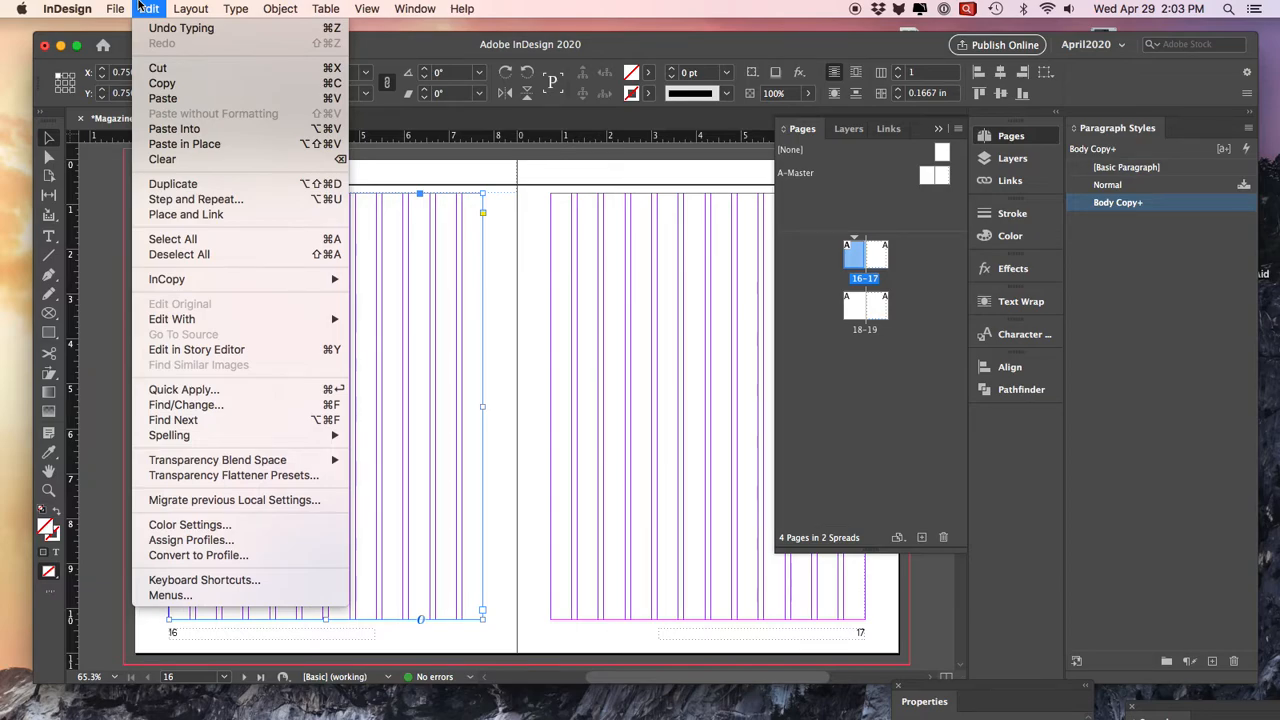
left_click(256, 218)
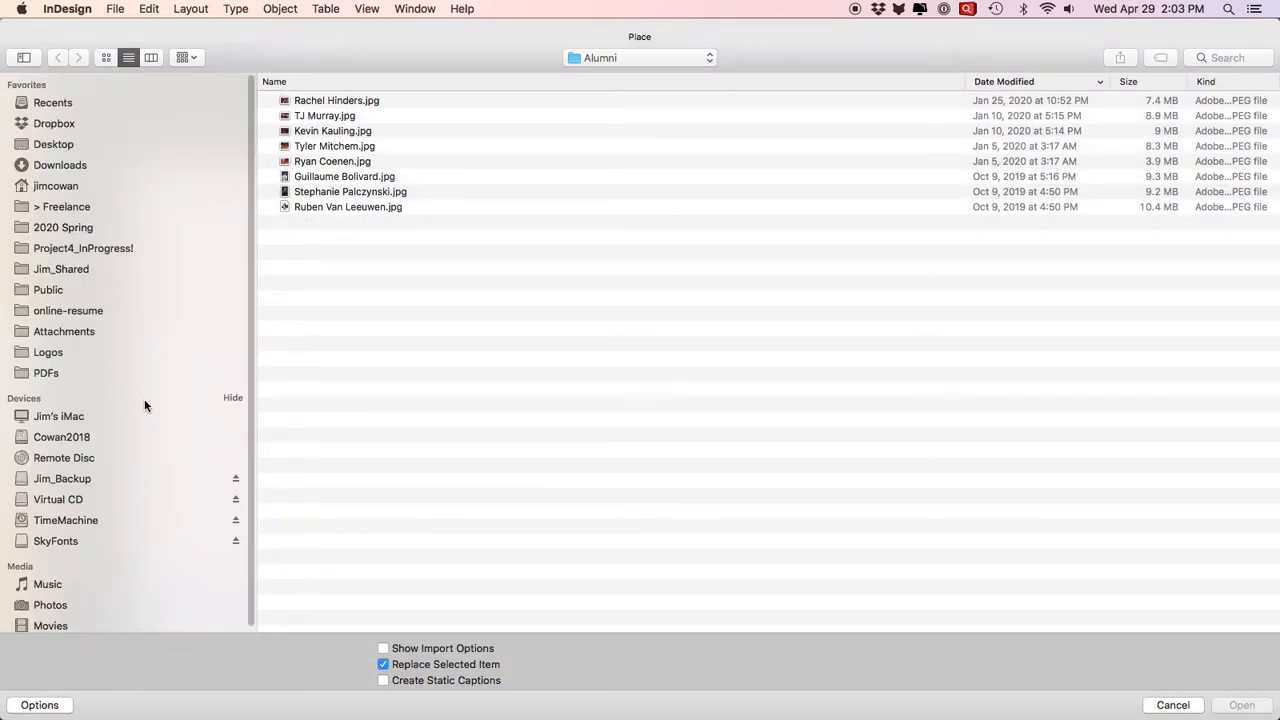
left_click(78, 250)
left_click(70, 228)
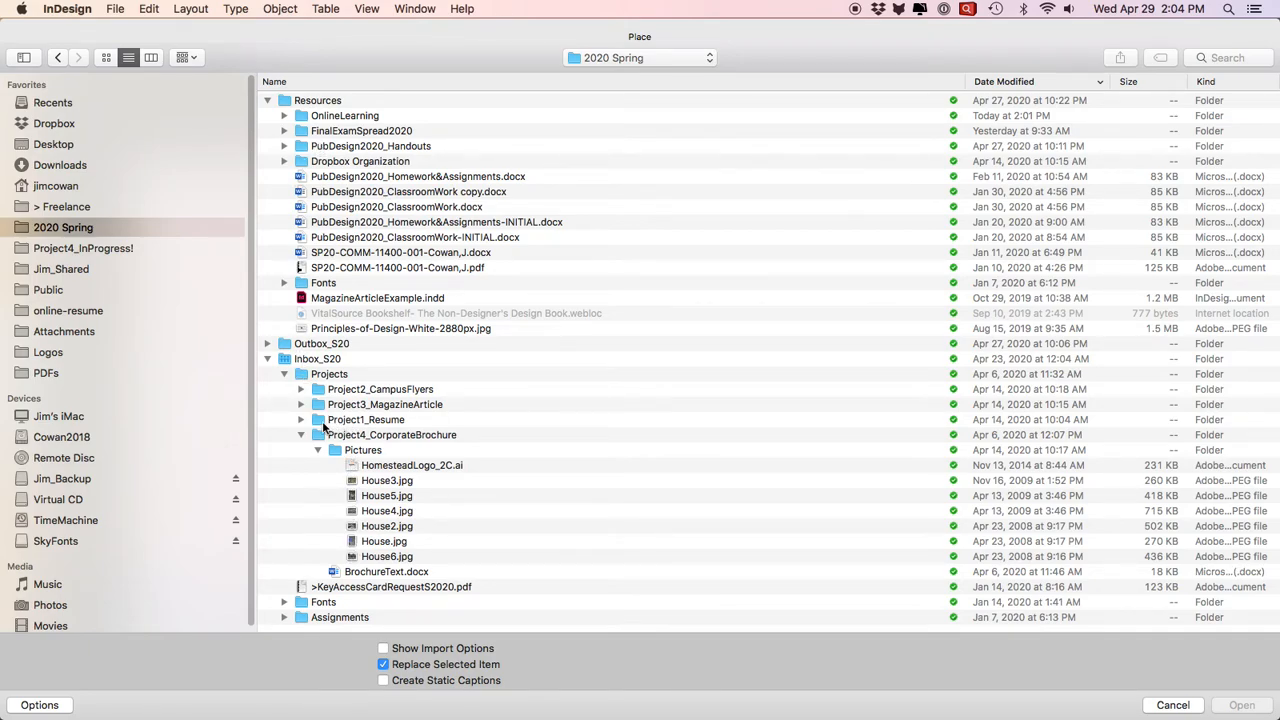
left_click(301, 404)
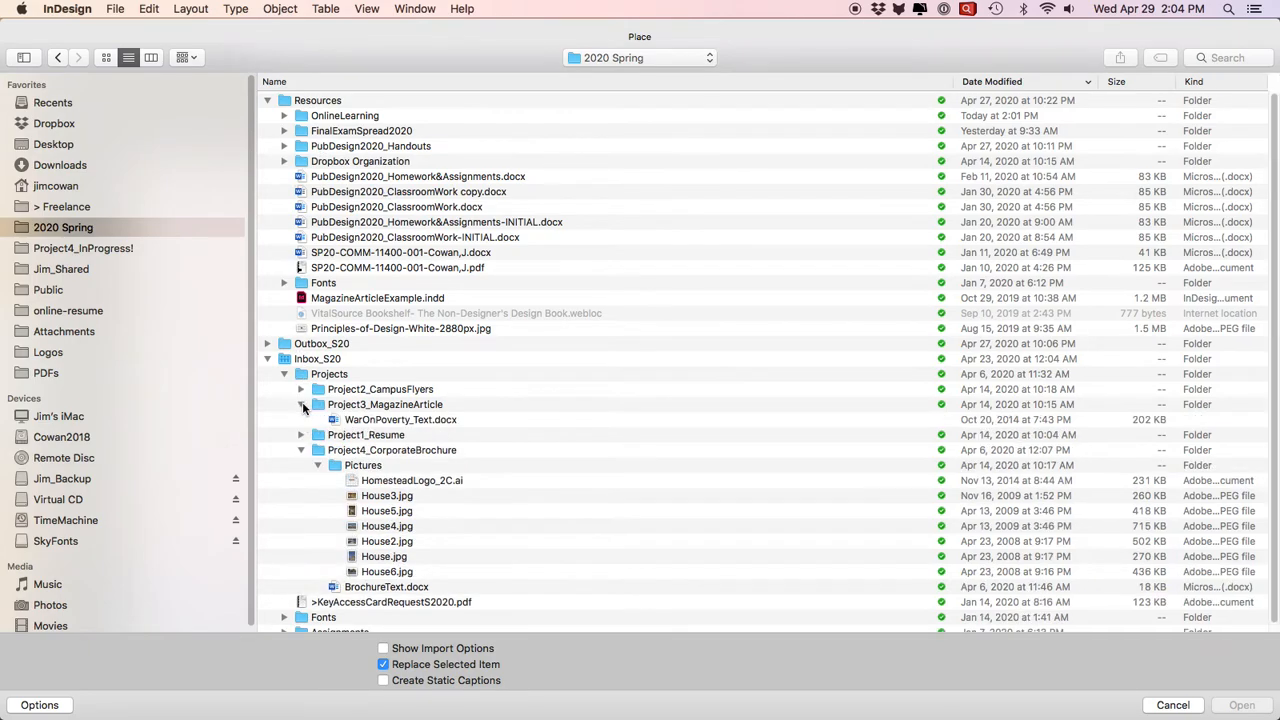
left_click(400, 419)
left_click(1242, 706)
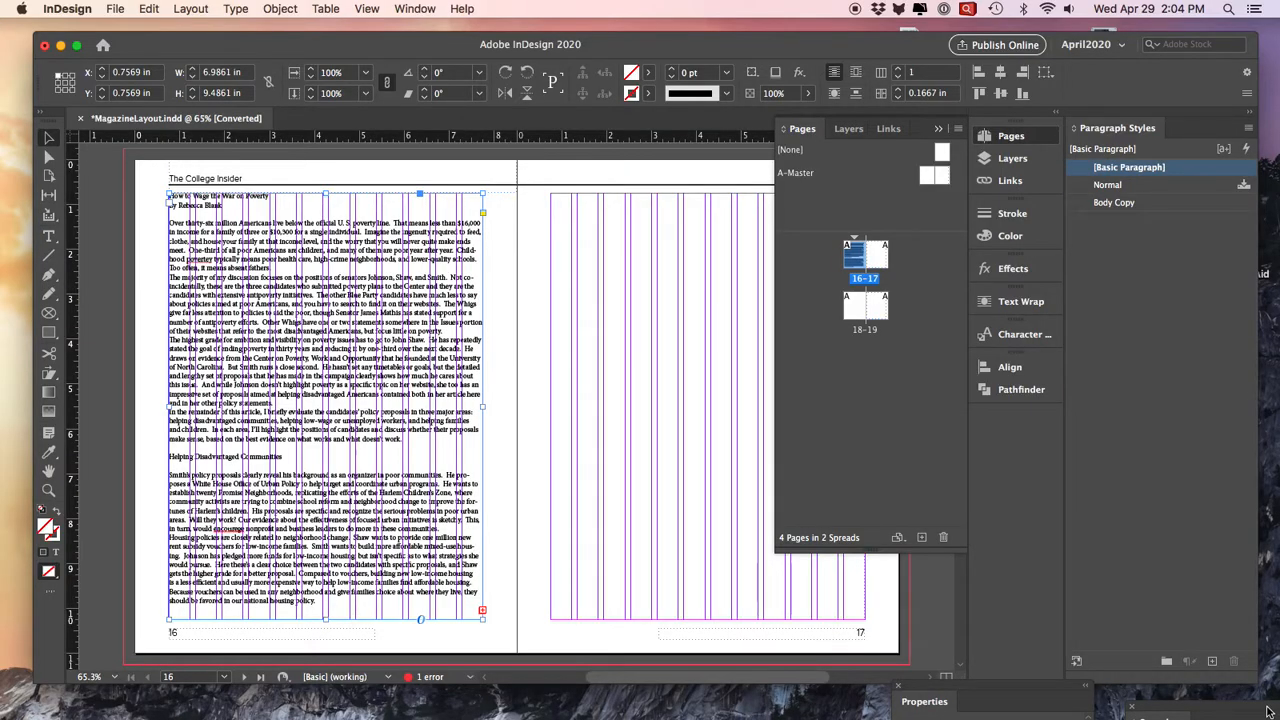
- Apply the Body Copy paragraph style to the entire placed article
double_click(370, 312)
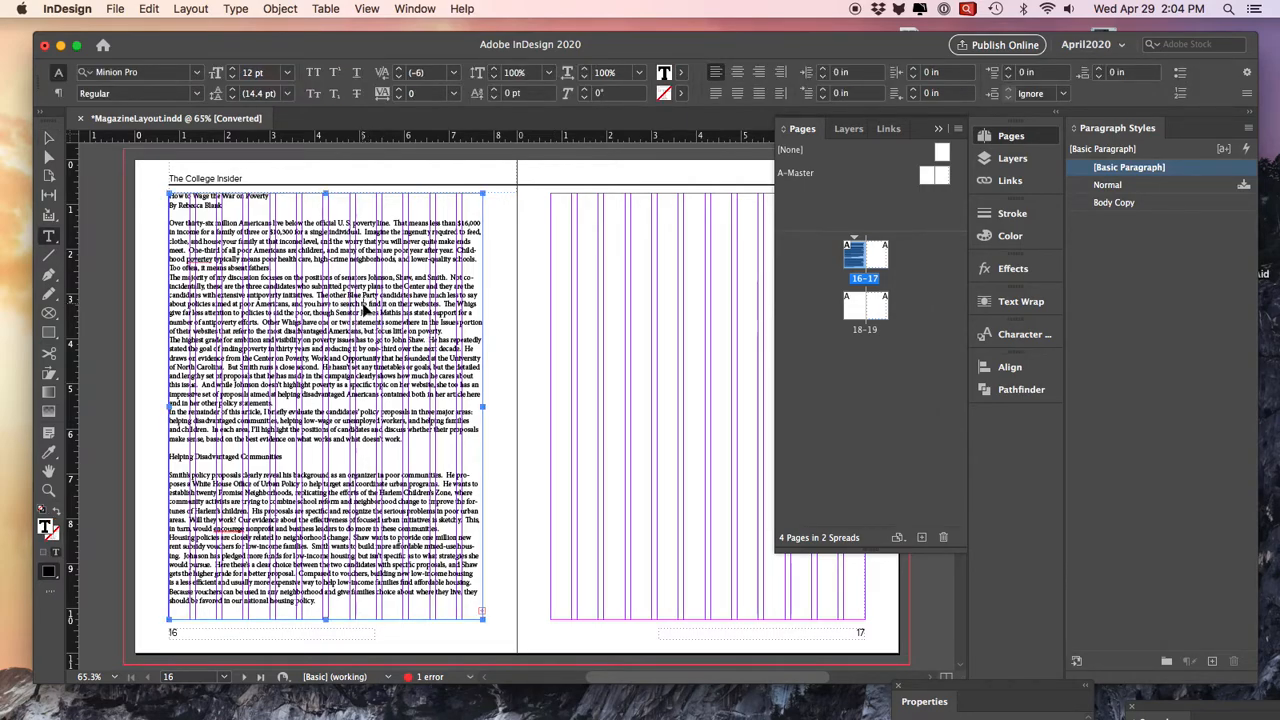
key("super+a")
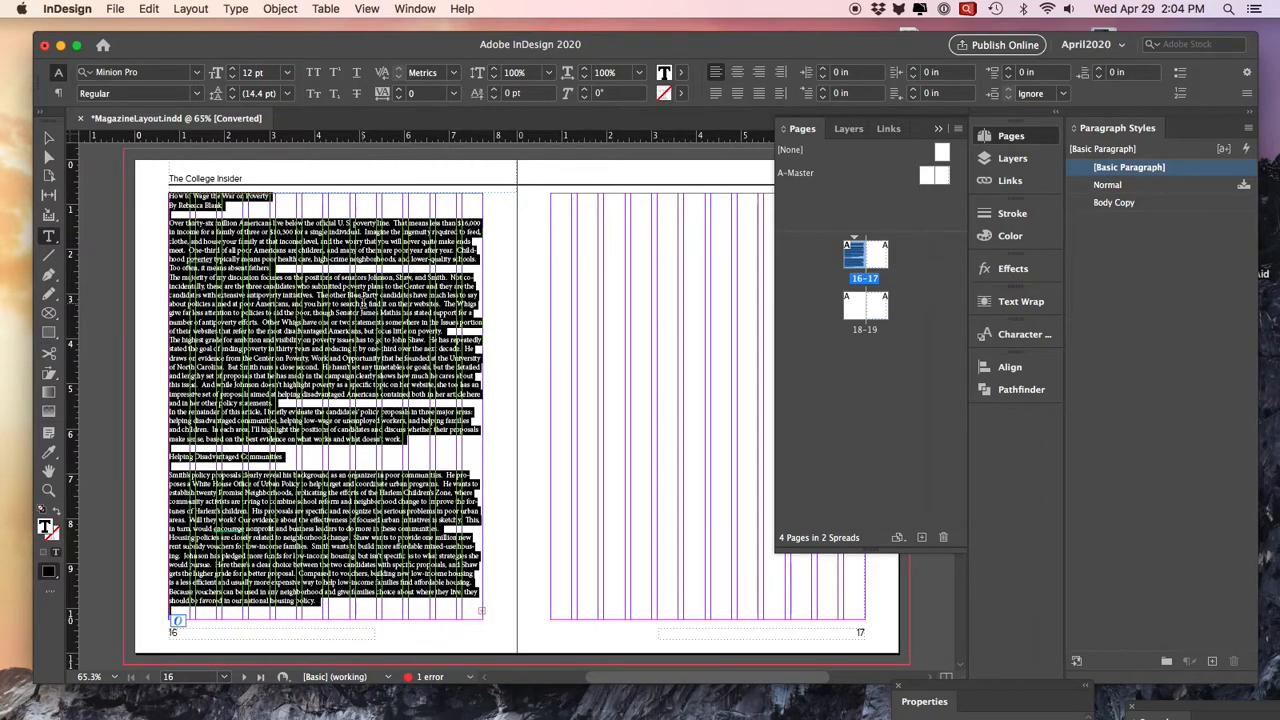
left_click(1130, 205)
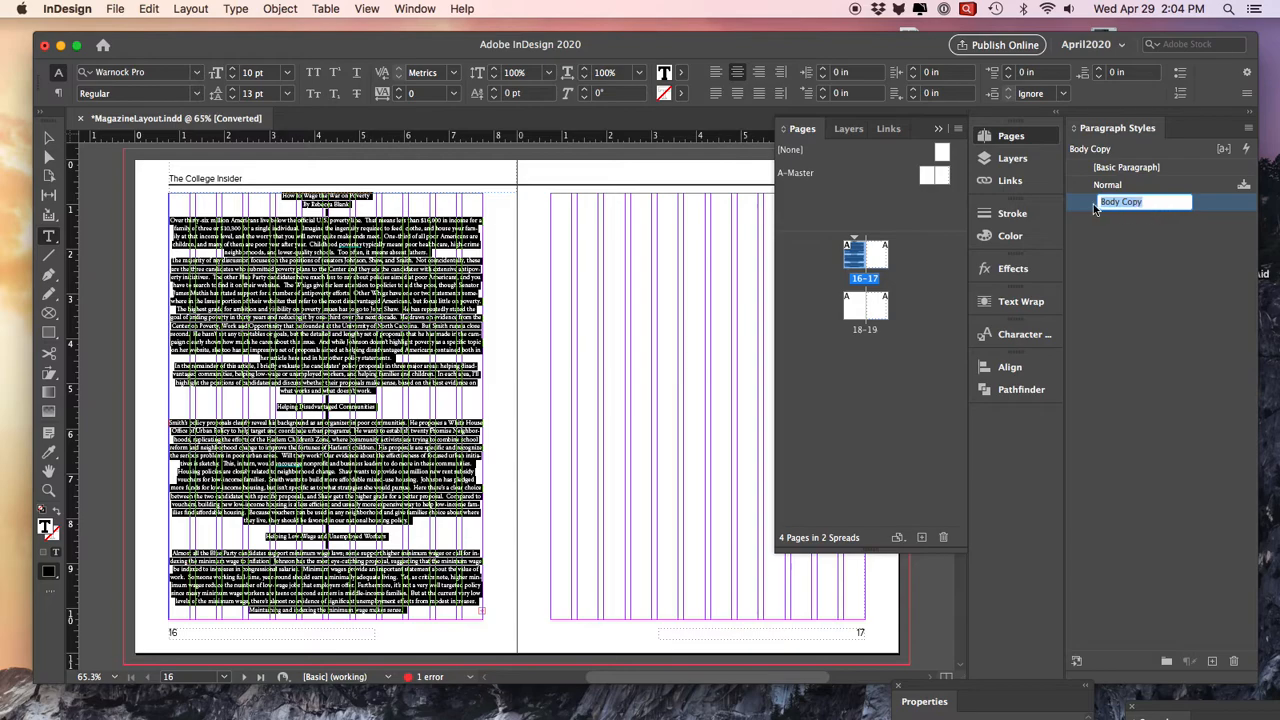
- Set the Body Copy paragraph style's alignment to Left and check its basic character formats
double_click(1102, 205)
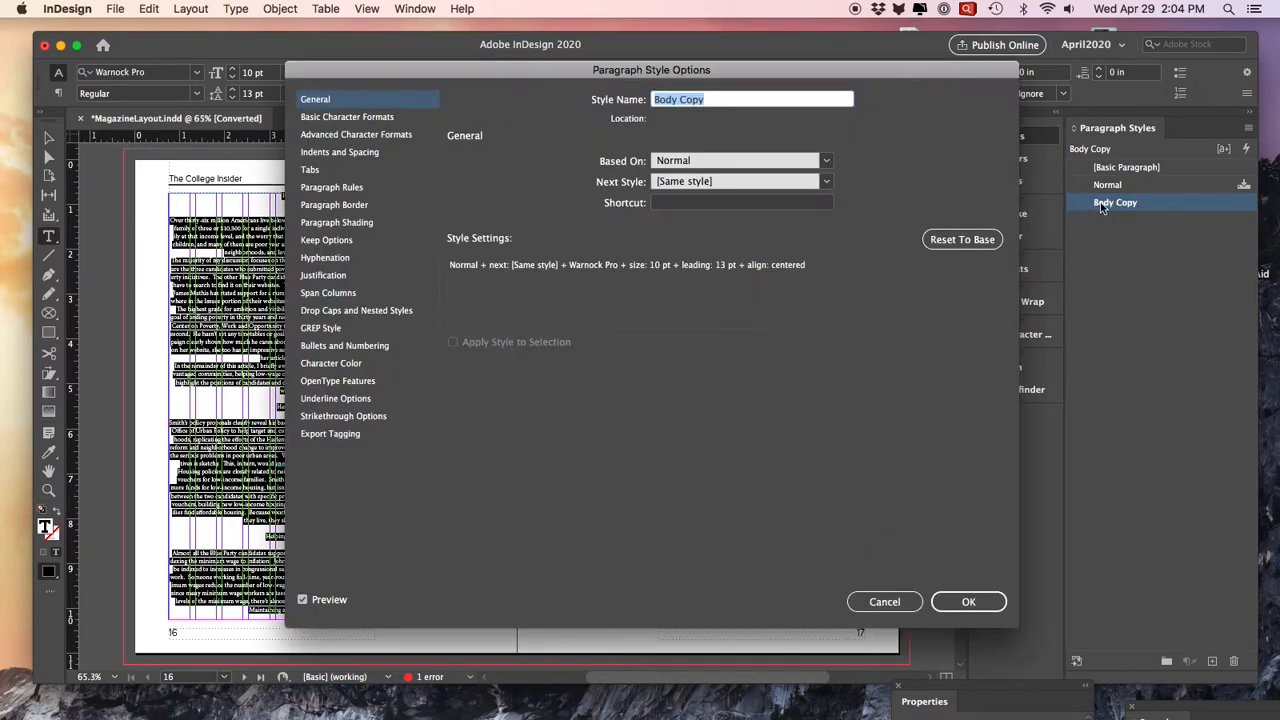
left_click(336, 150)
left_click(565, 169)
left_click(562, 175)
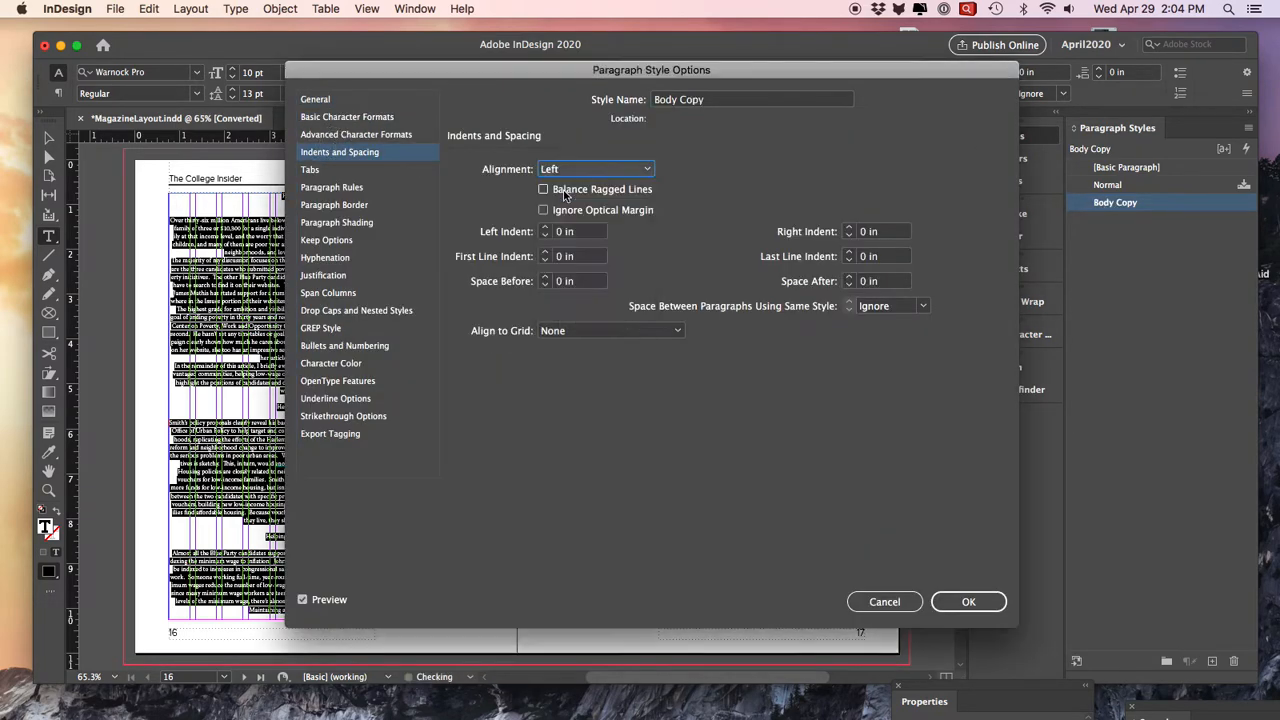
left_click(352, 120)
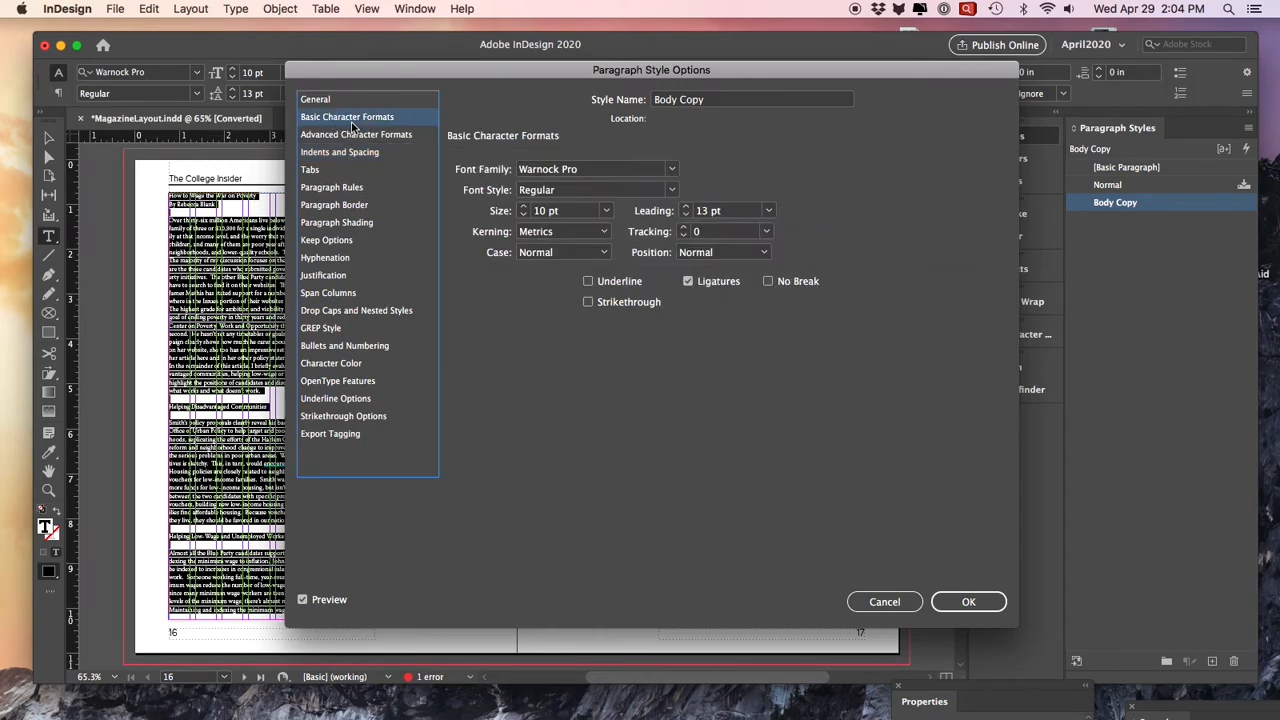
- Give the Body Copy style a first line indent of 0.1875 in and save the style options
left_click(381, 155)
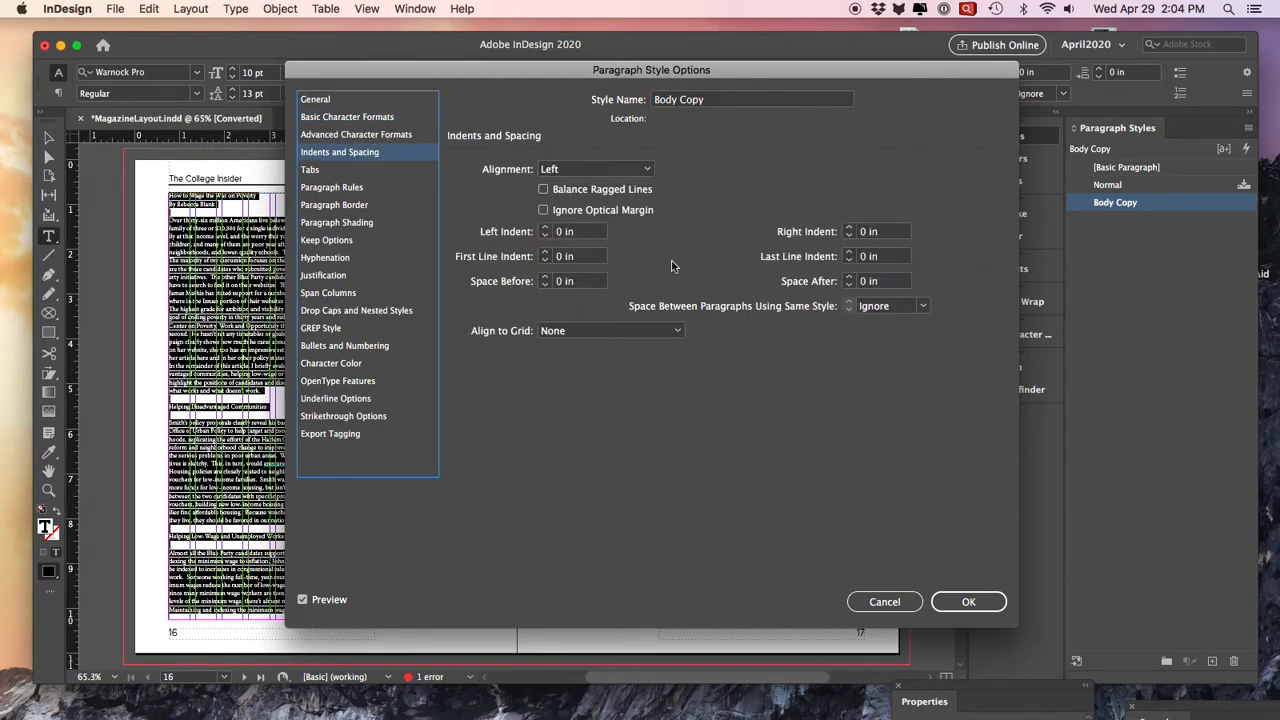
left_click(545, 228)
left_click(545, 235)
left_click(545, 253)
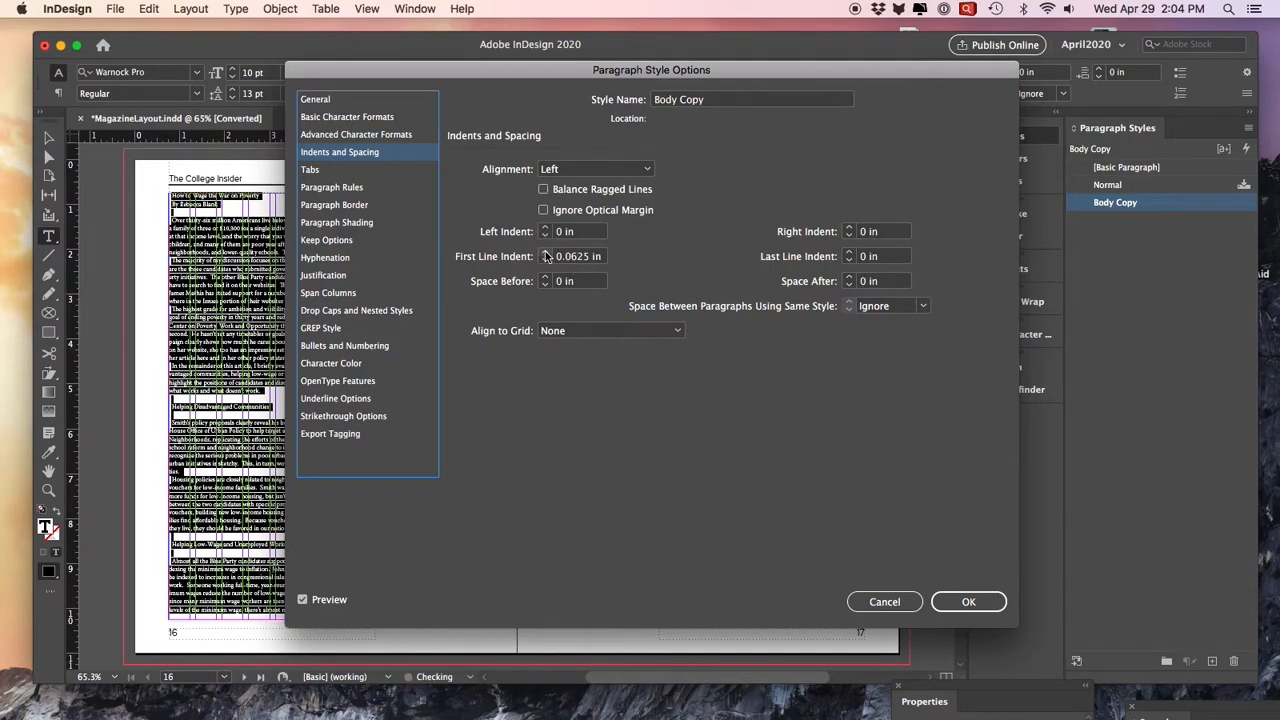
left_click(545, 253)
left_click(546, 256)
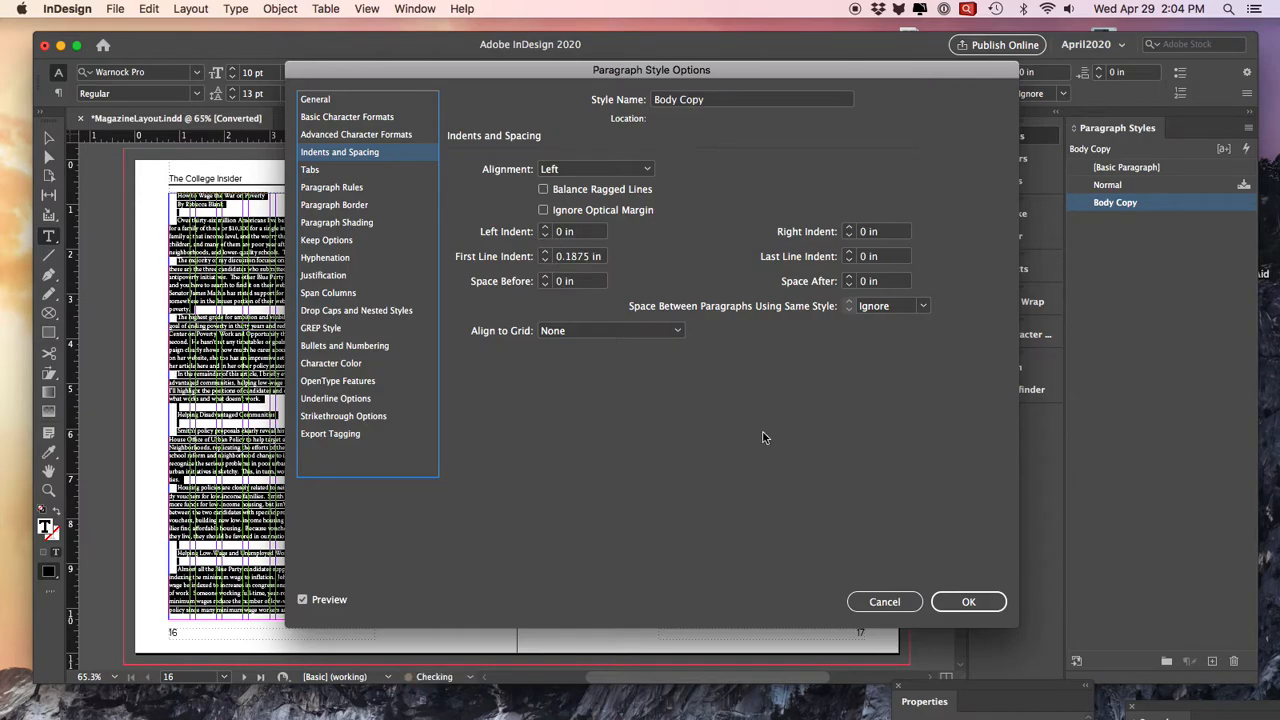
left_click(968, 601)
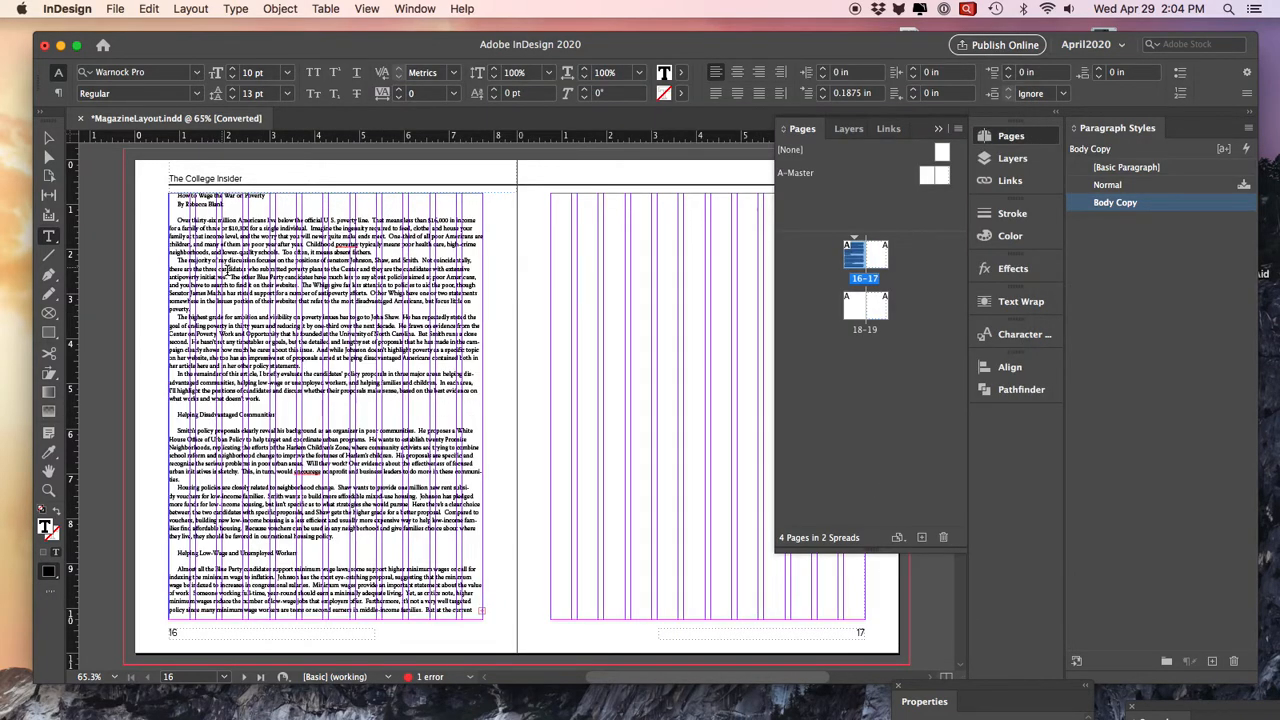
left_click_drag(226, 270, 343, 411)
left_click(49, 138)
left_click(111, 207)
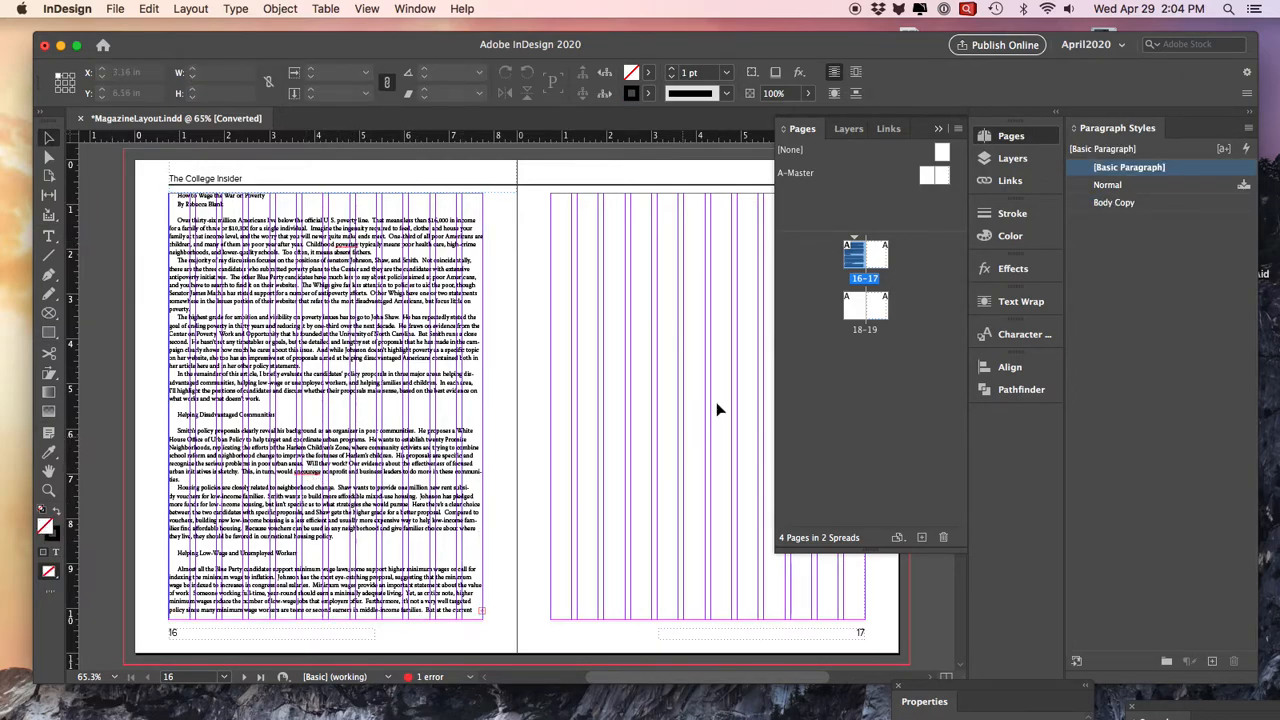
left_click(203, 205)
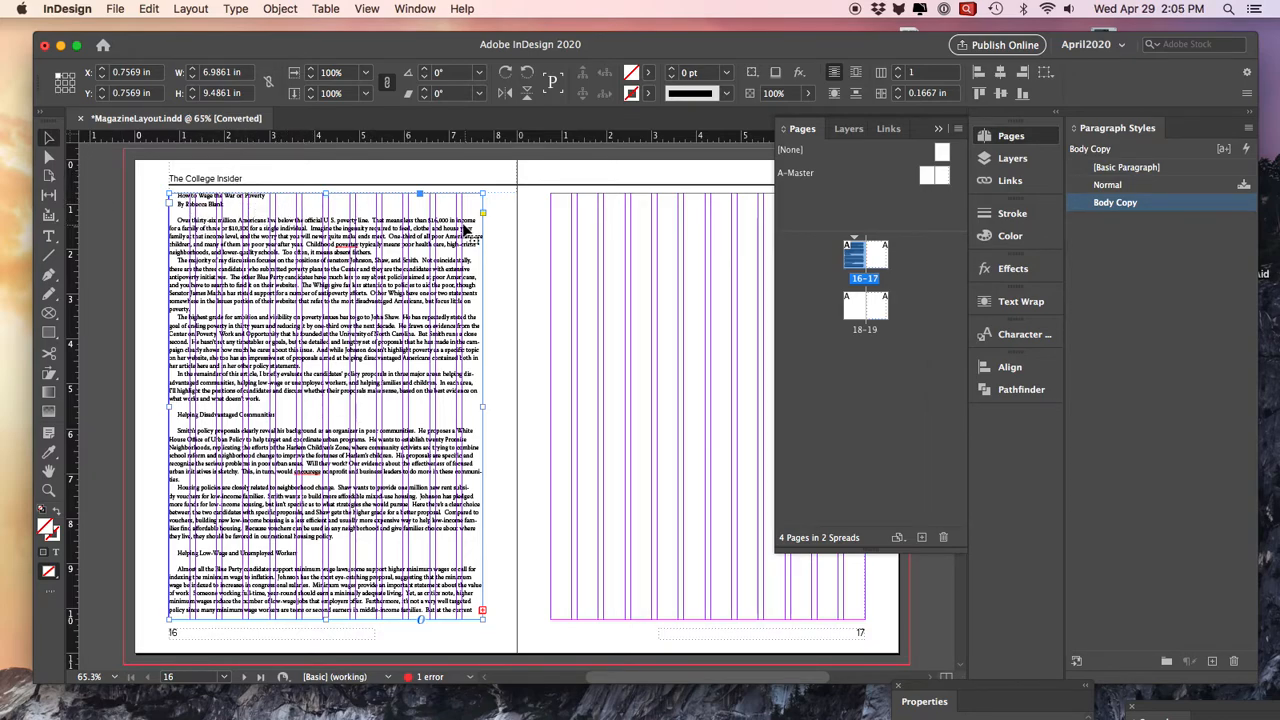
- Set the top margin of the A-Master spread to 1.125 in, leaving the other margins and columns unchanged
double_click(796, 174)
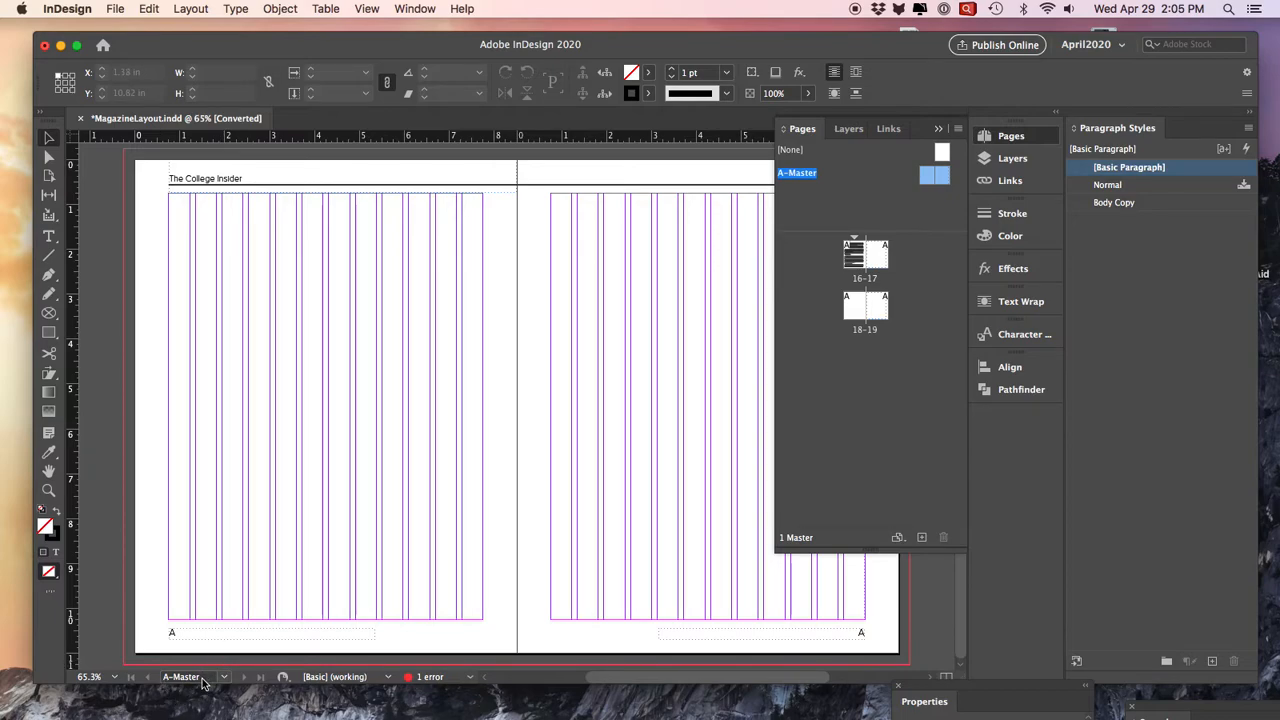
left_click(196, 8)
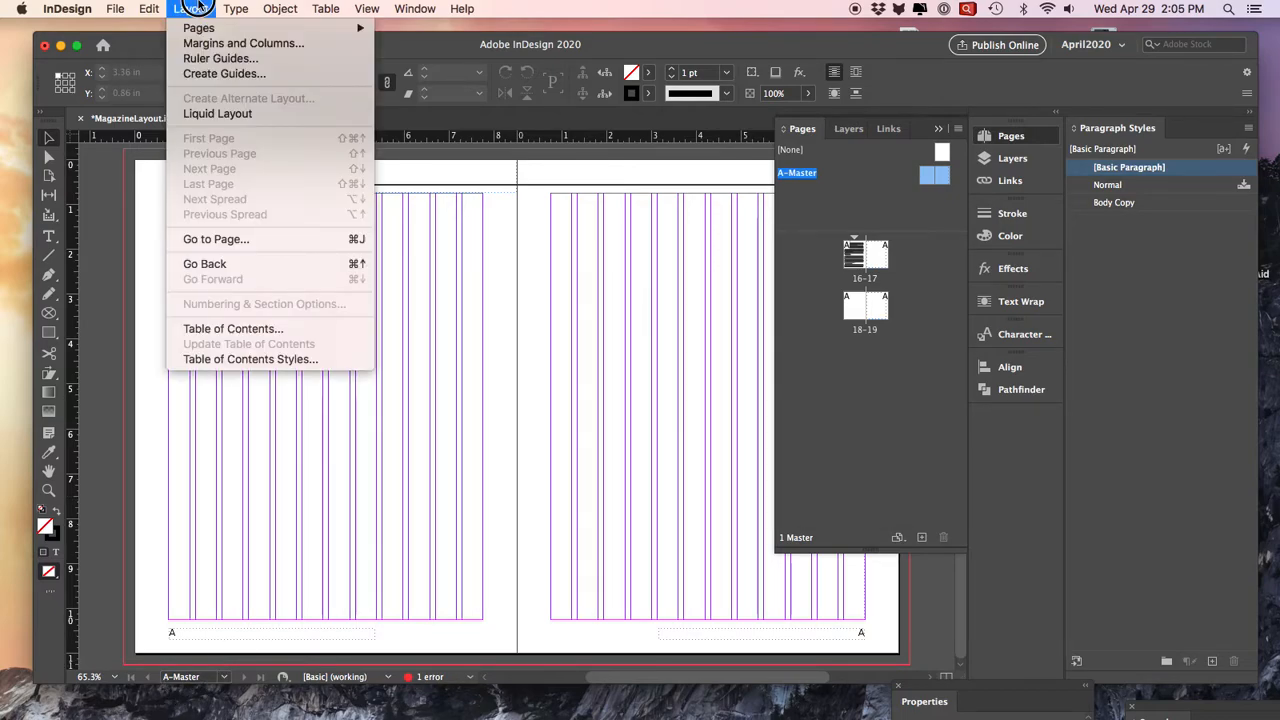
left_click(199, 45)
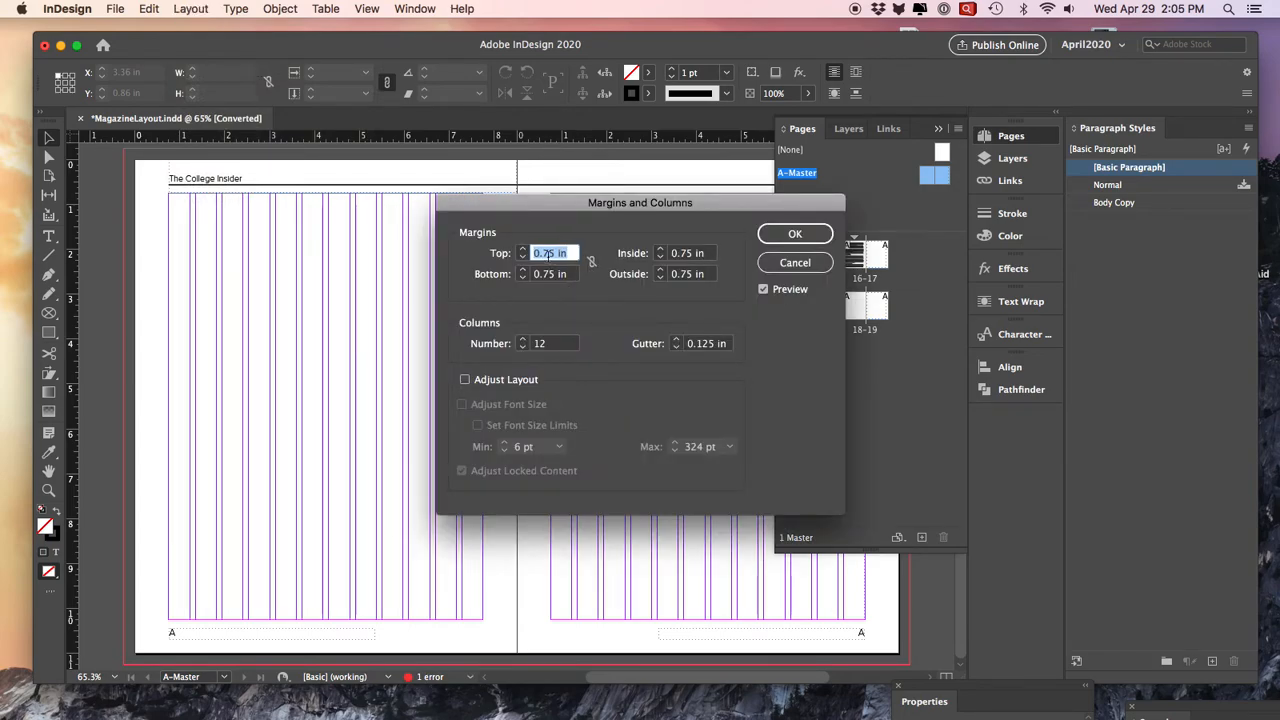
left_click(522, 249)
left_click(522, 249)
left_click(522, 249)
left_click(522, 249)
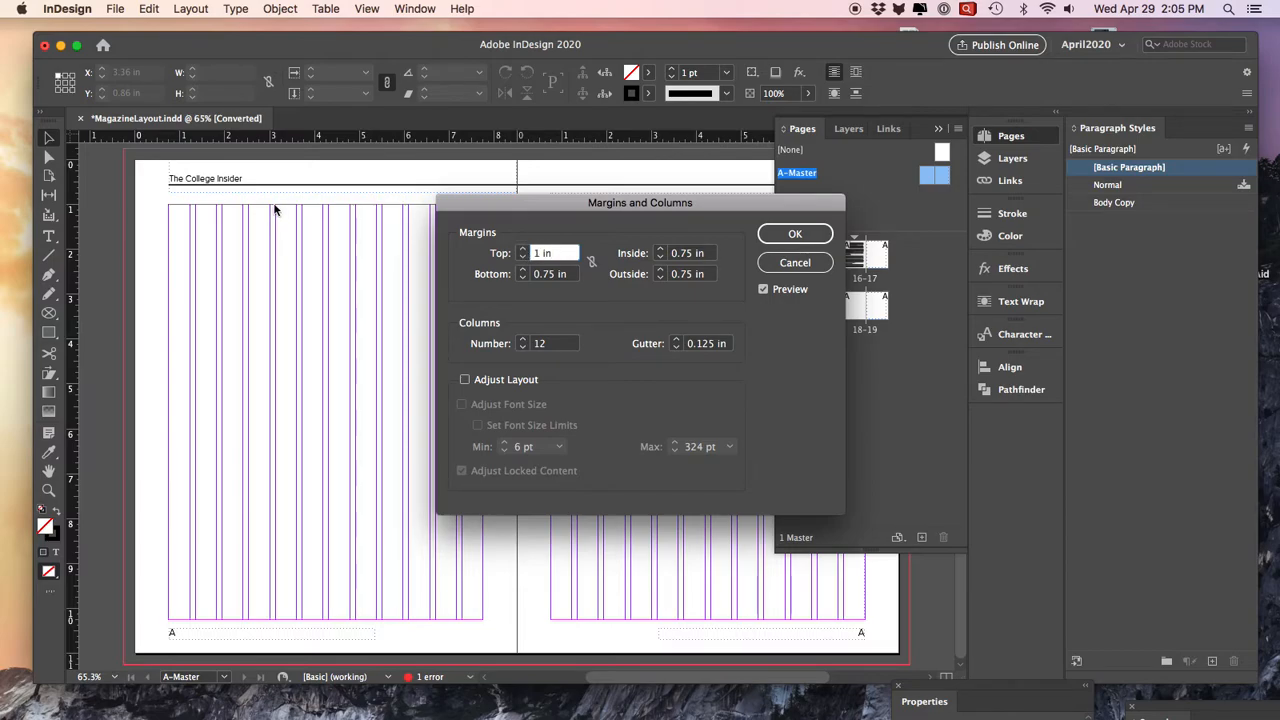
left_click(522, 249)
left_click(522, 249)
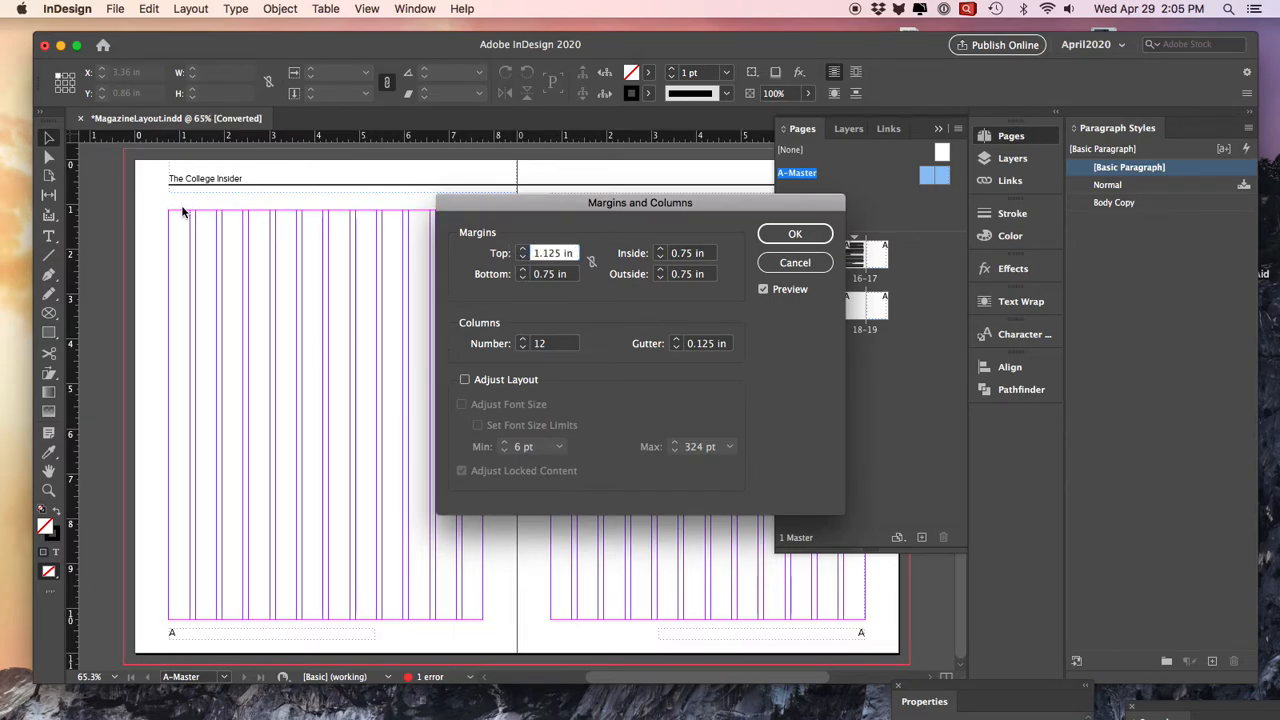
left_click(794, 233)
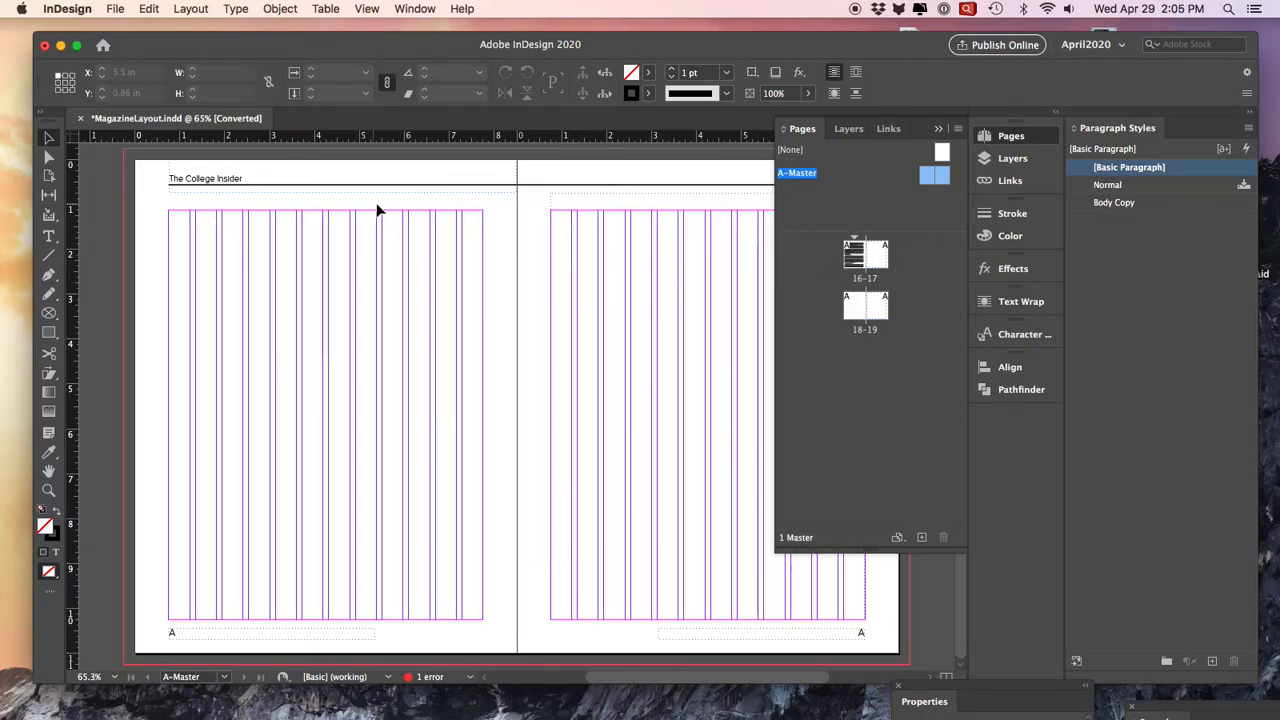
- Lower the top edge of the text frame on A-Master's right page to the 1.125 in margin, and return to page 16
left_click(634, 220)
left_click_drag(709, 194, 709, 210)
left_click(364, 240)
left_click(600, 216)
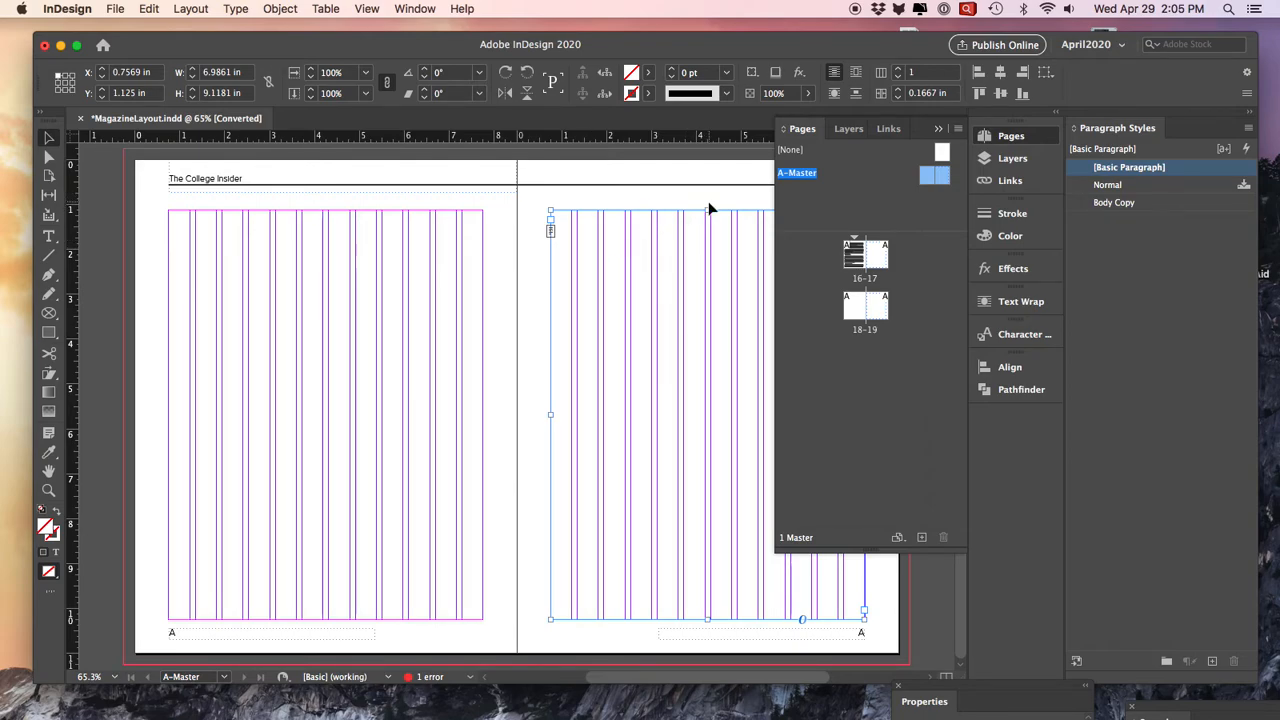
left_click(323, 220)
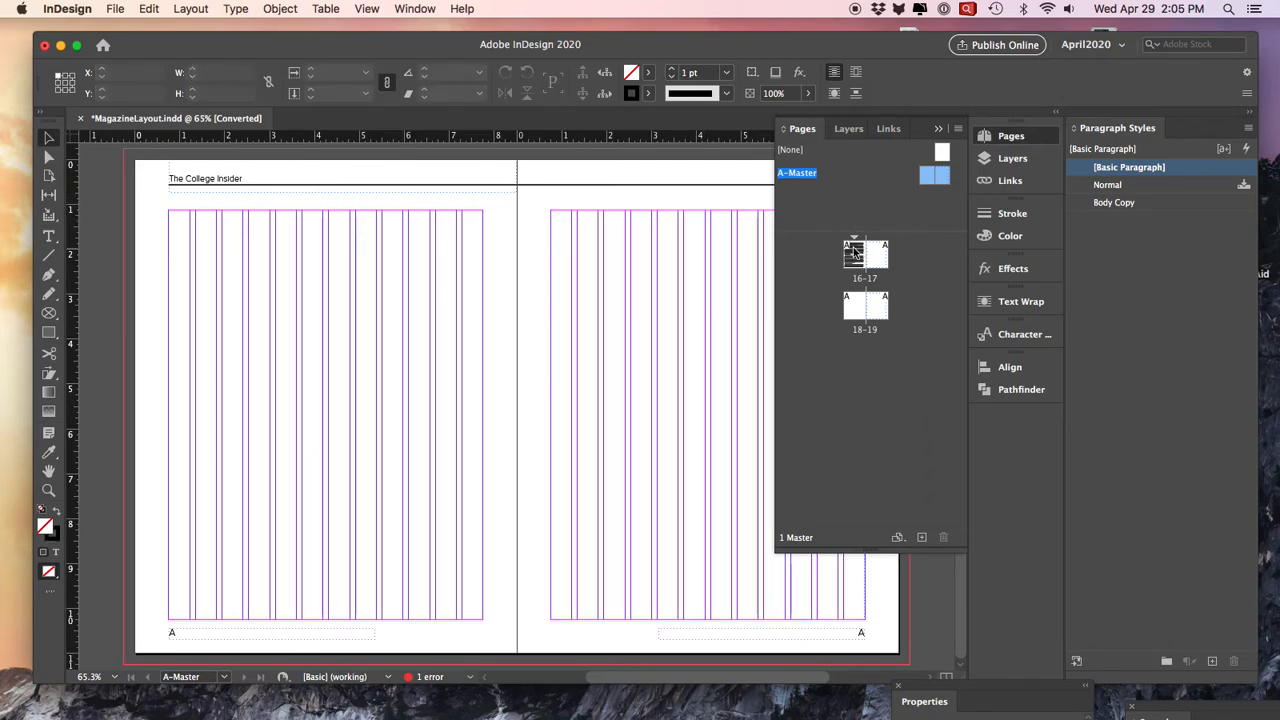
double_click(854, 258)
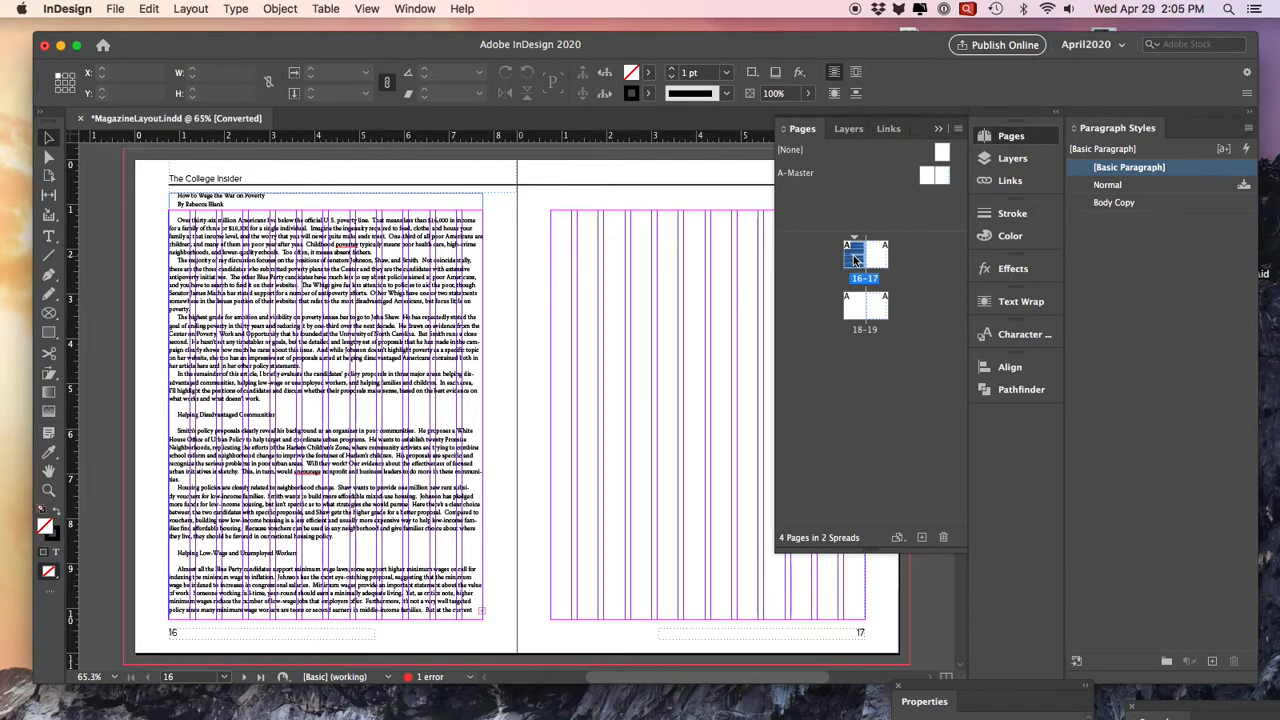
- Lower the top edge of page 16's article text frame to the 1.125 in margin
left_click(429, 251)
left_click(328, 196)
left_click_drag(328, 196, 330, 211)
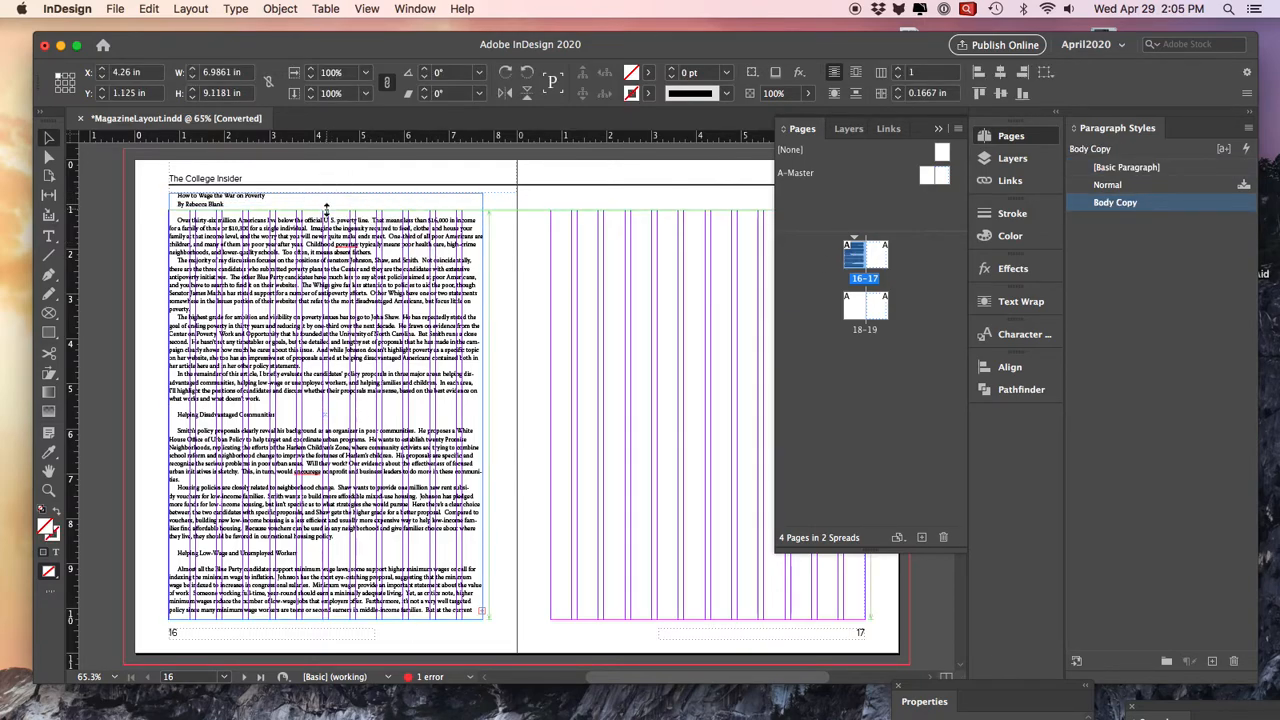
left_click(555, 270)
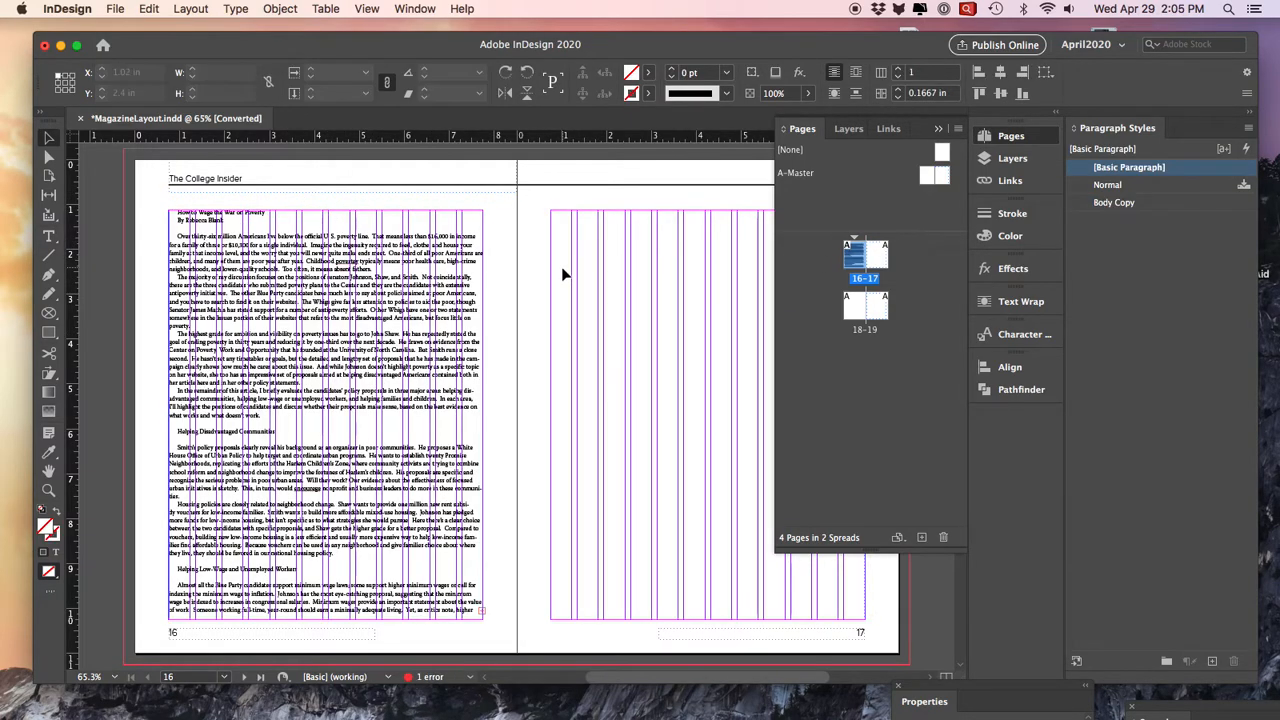
- Thread the overset article text from page 16 into a new frame filling the margins of page 17, about 6.99 by 9.12 in
left_click(446, 446)
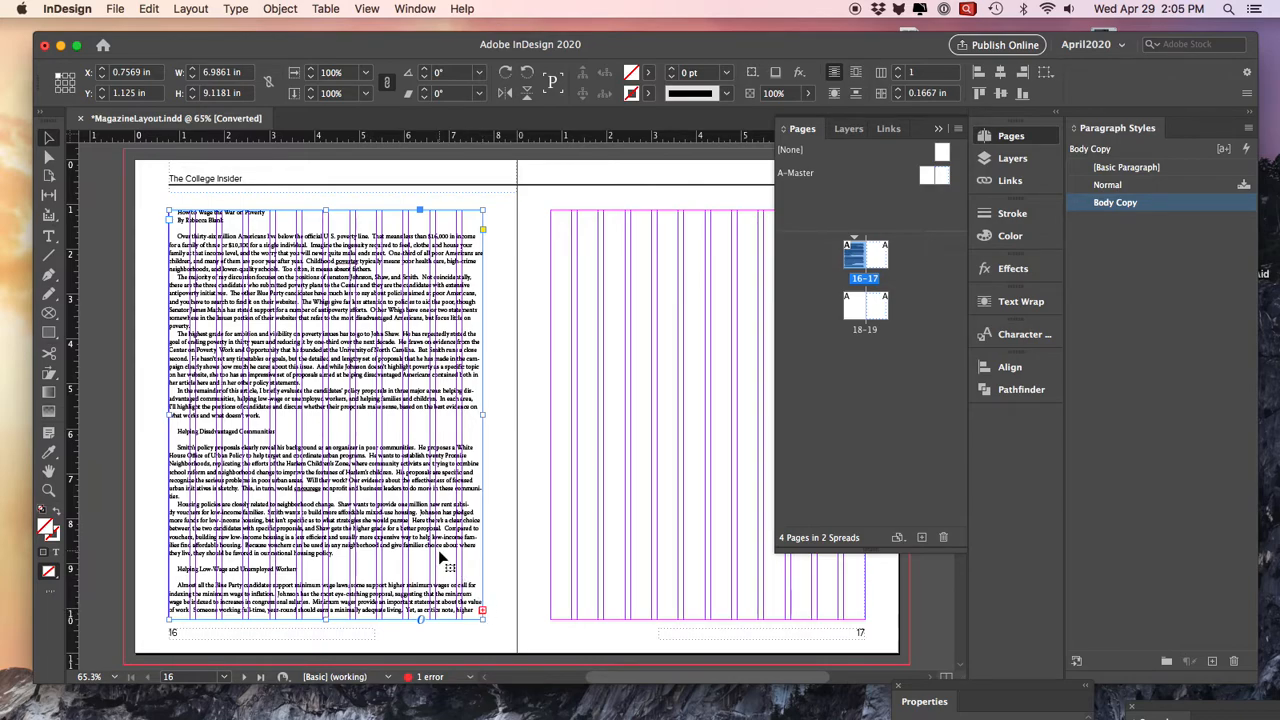
left_click(482, 611)
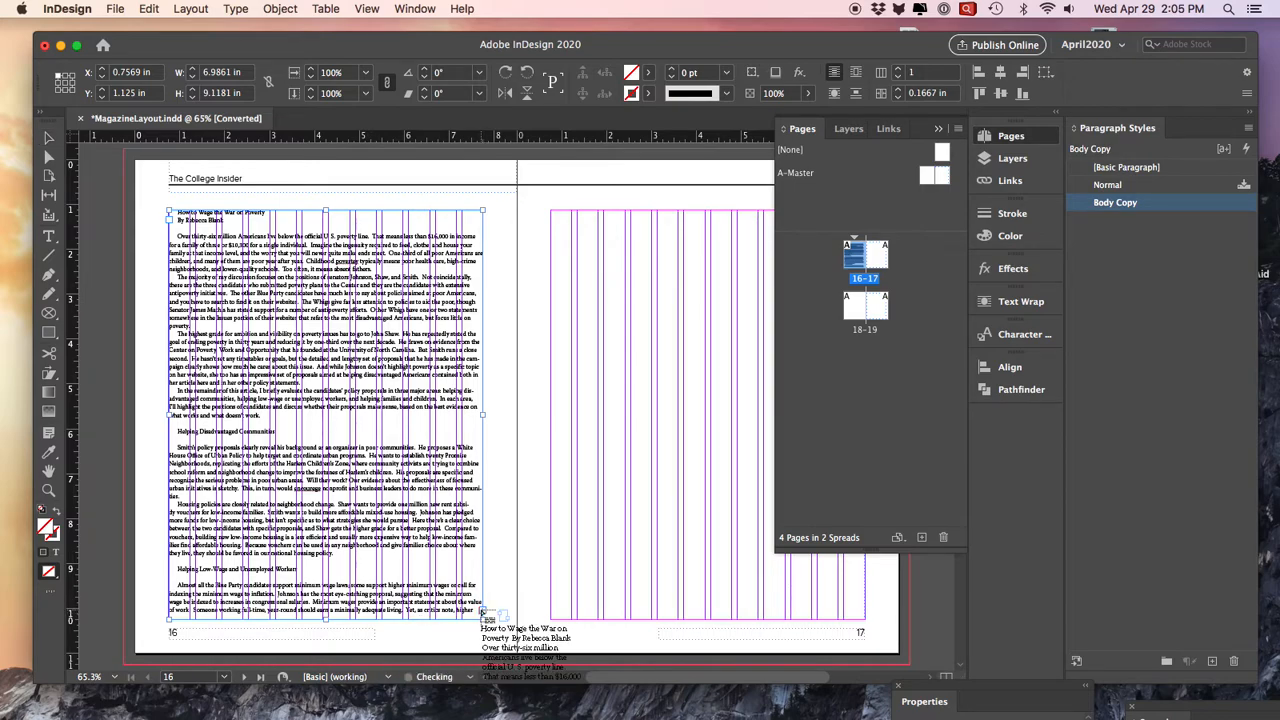
left_click(552, 214)
key("super+z")
left_click_drag(552, 212, 859, 619)
- Continue the text thread from page 17 through new margin-to-margin frames on pages 18 and 19, each about 7 by 9.12 in
left_click_drag(734, 680, 764, 680)
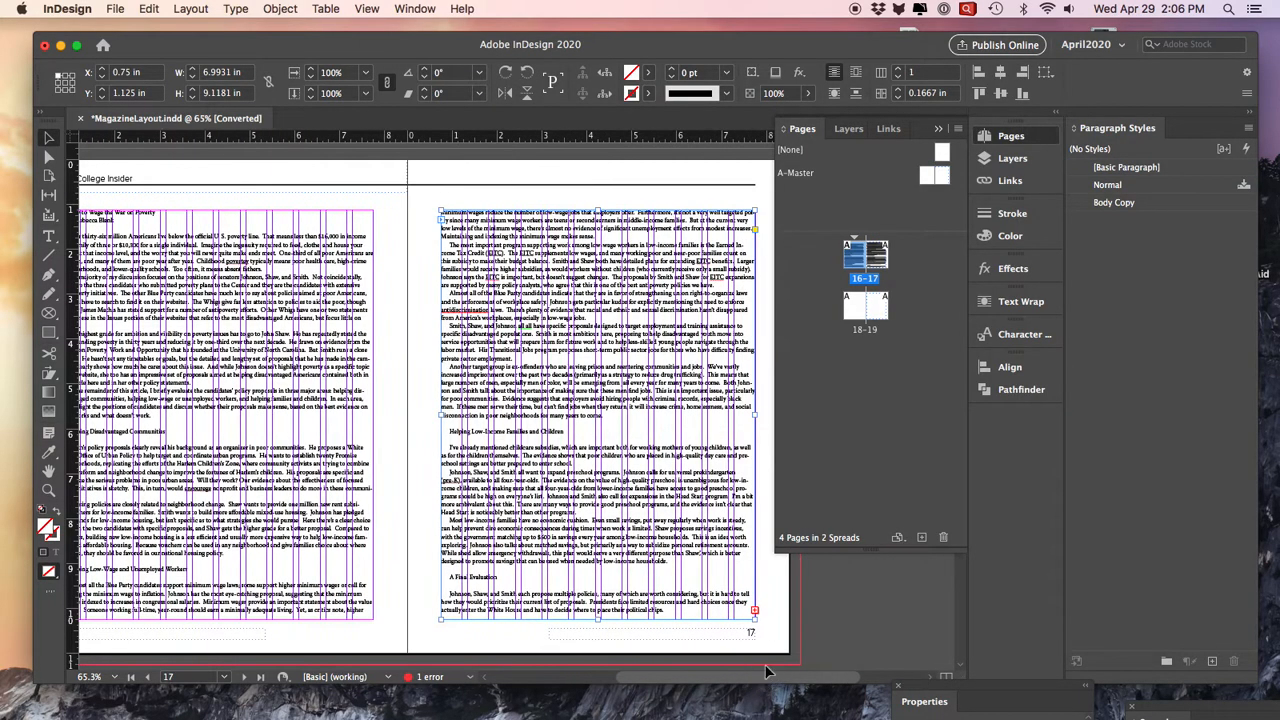
scroll(737, 545, "down", 5)
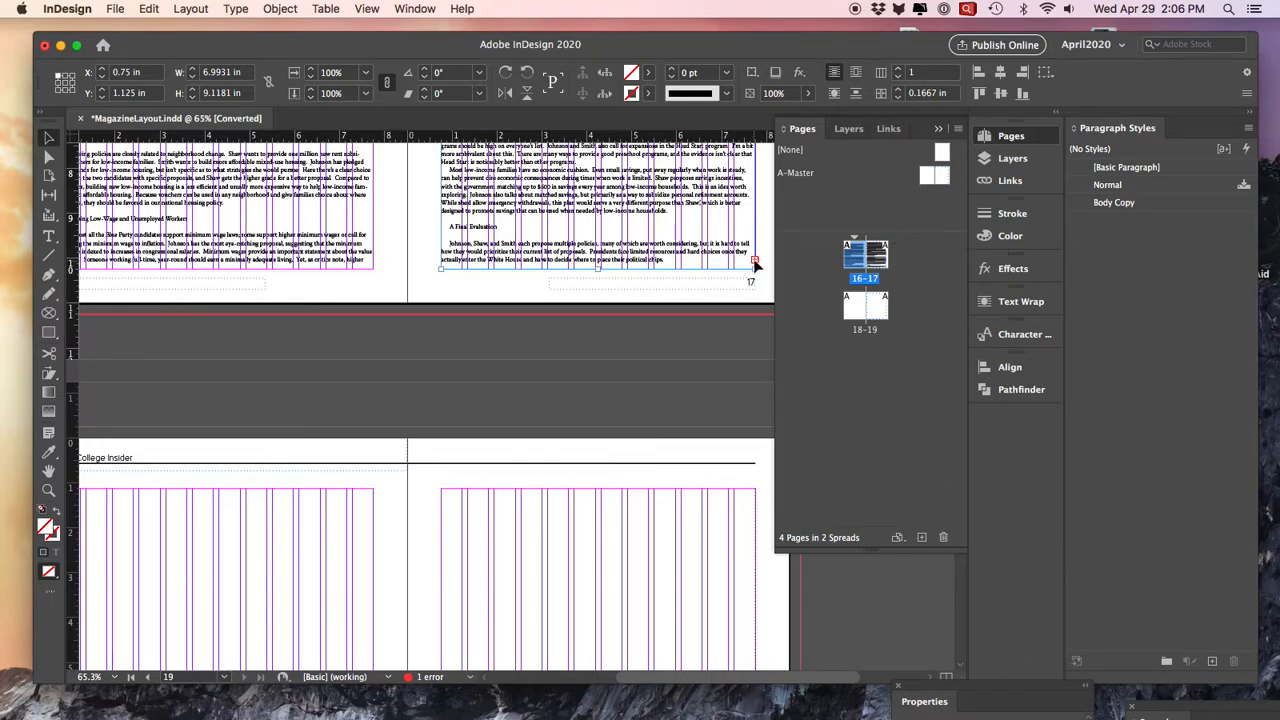
left_click(755, 265)
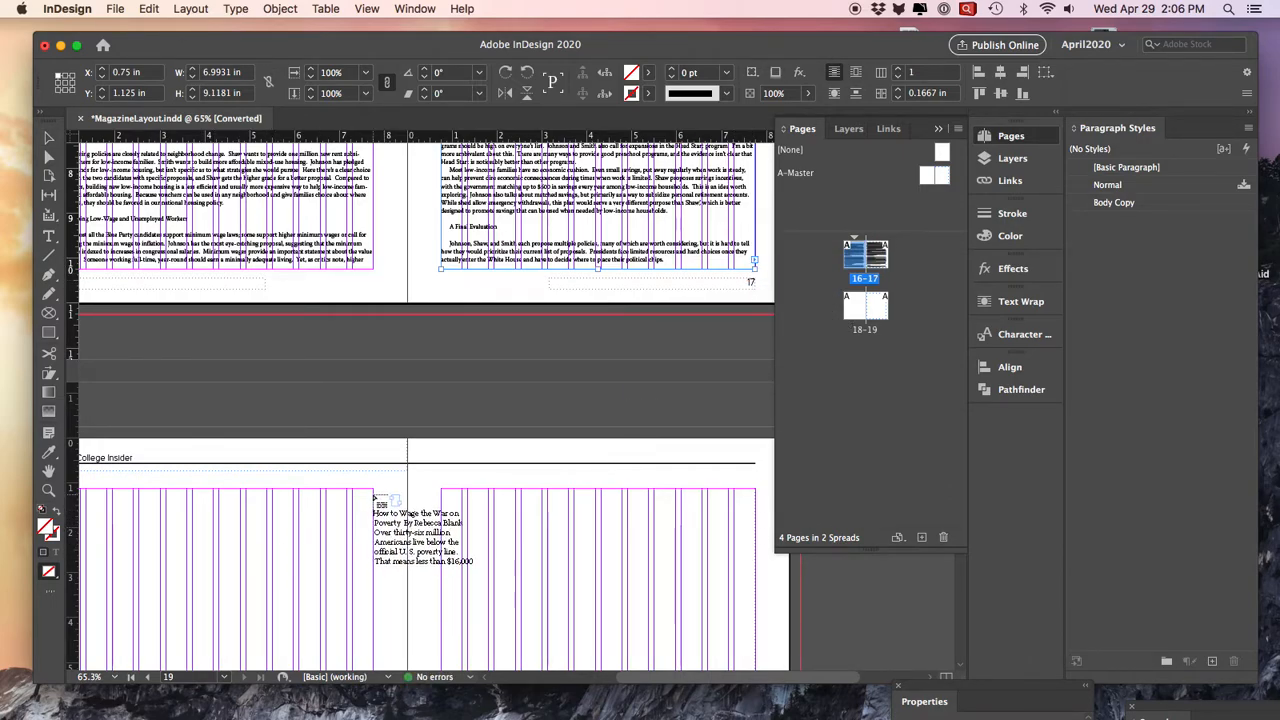
left_click_drag(375, 492, 110, 615)
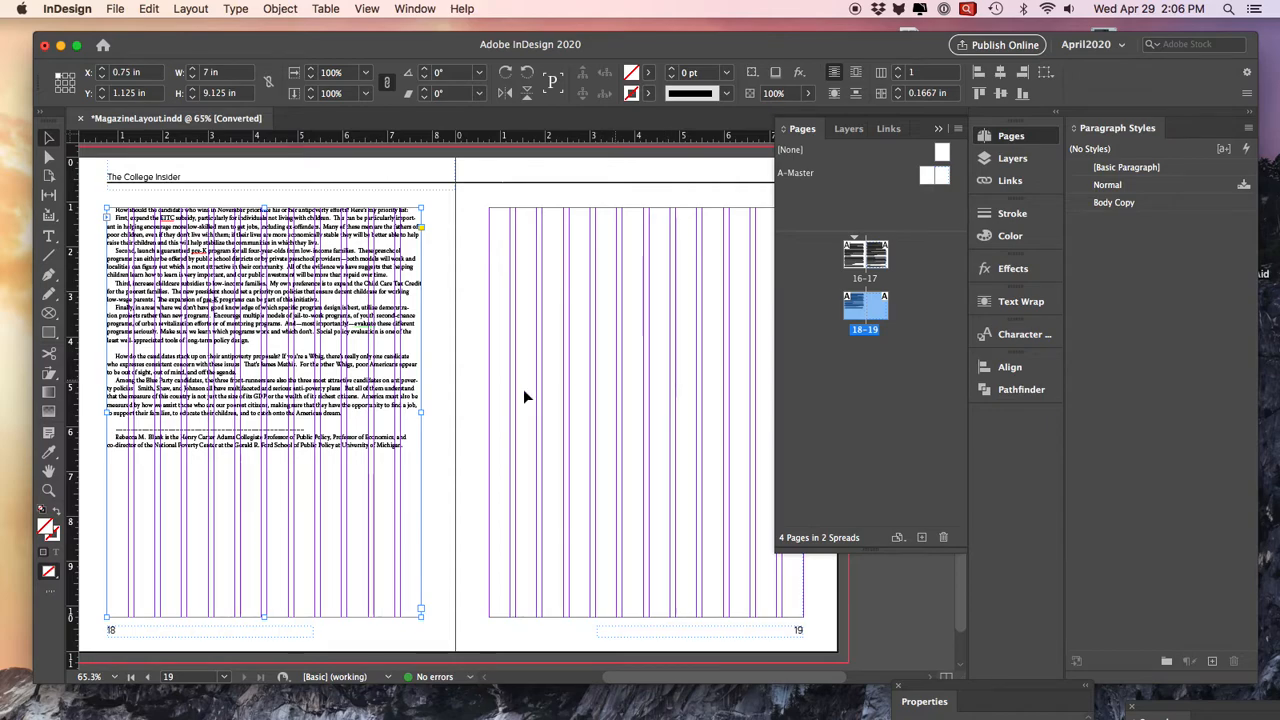
left_click(421, 610)
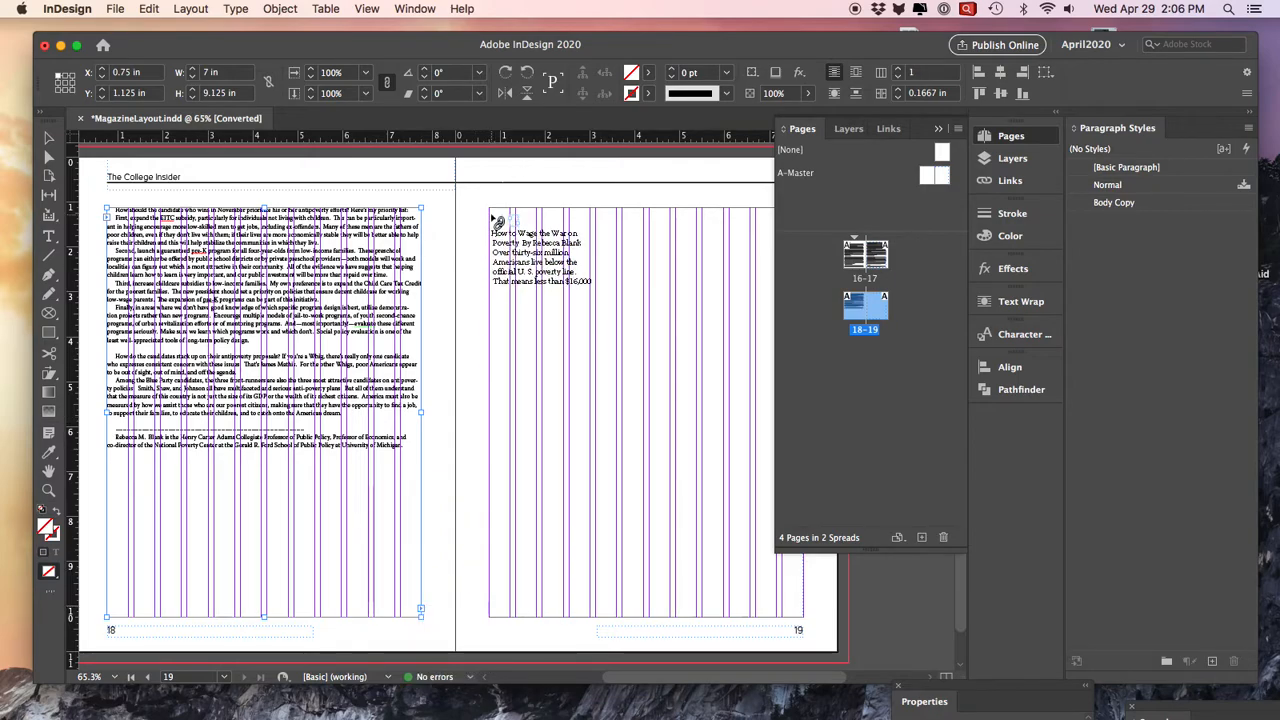
left_click_drag(489, 208, 768, 497)
left_click_drag(793, 567, 803, 616)
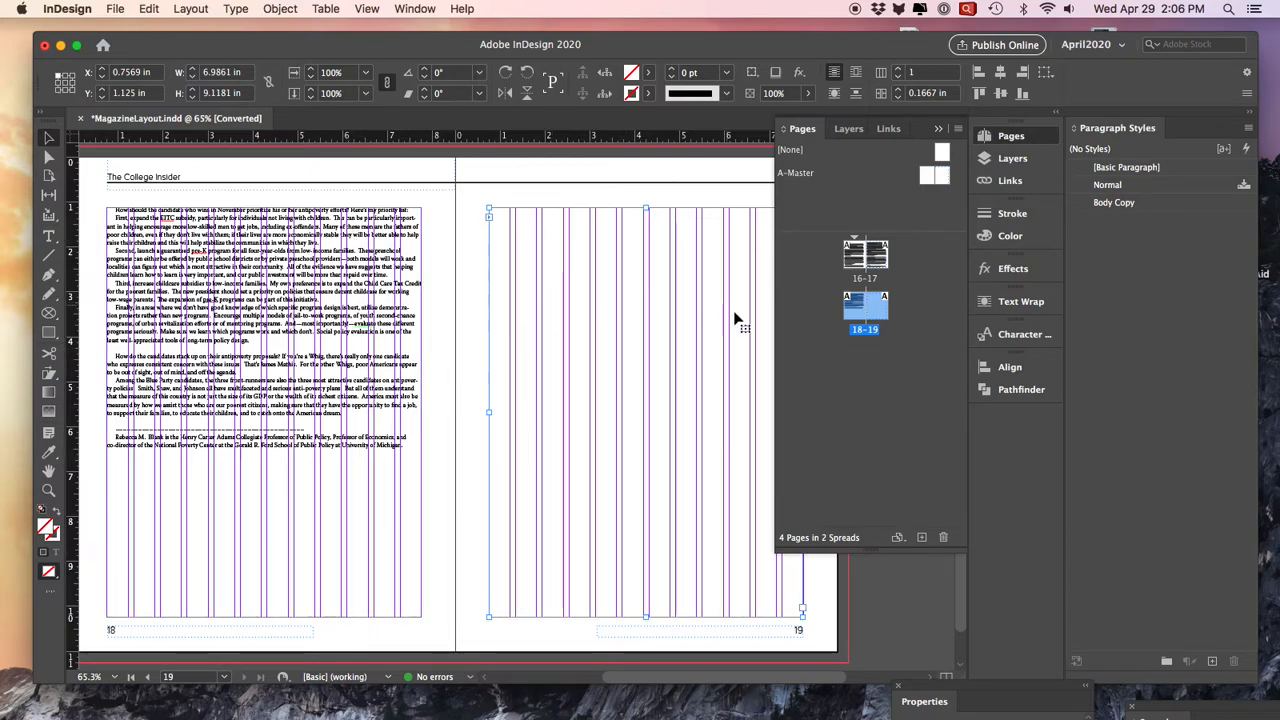
- Preview the Body Copy paragraph style at a 16 pt font size and discard the style change
double_click(1114, 203)
left_click_drag(623, 71, 1121, 88)
left_click(852, 134)
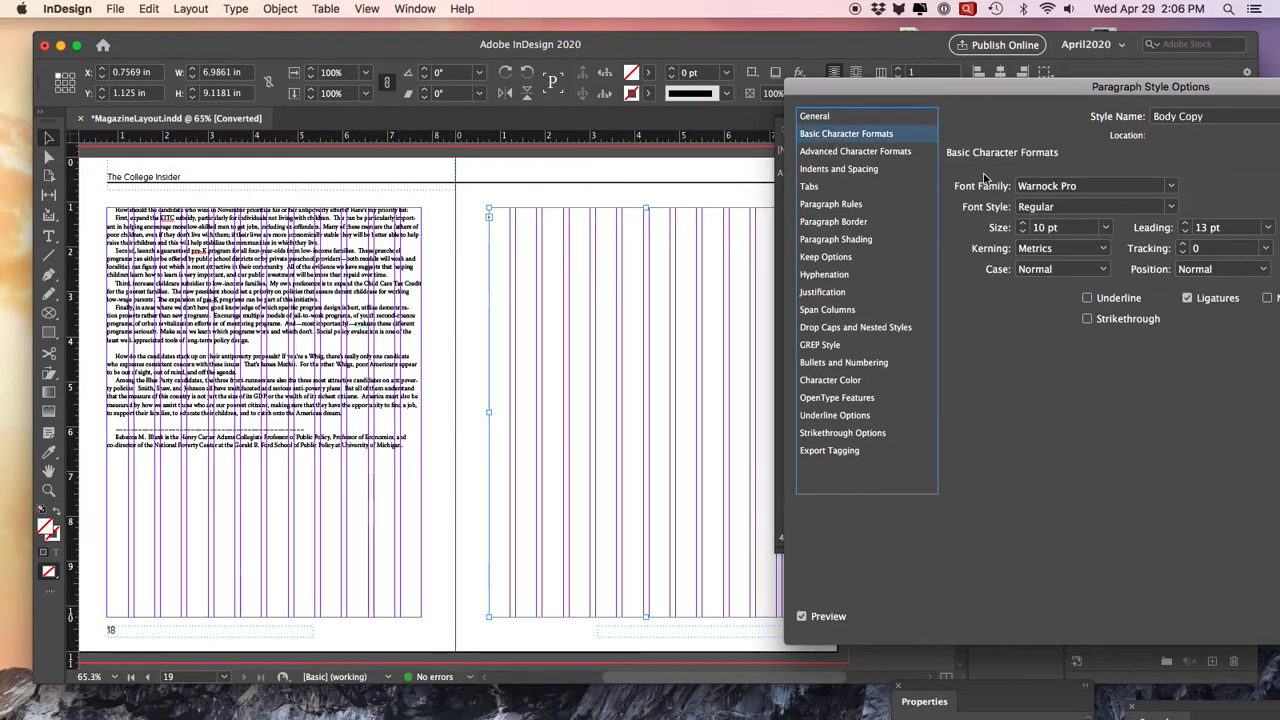
left_click(1022, 226)
left_click(1022, 226)
left_click(1022, 226)
left_click(1022, 226)
left_click(1022, 226)
left_click(1022, 226)
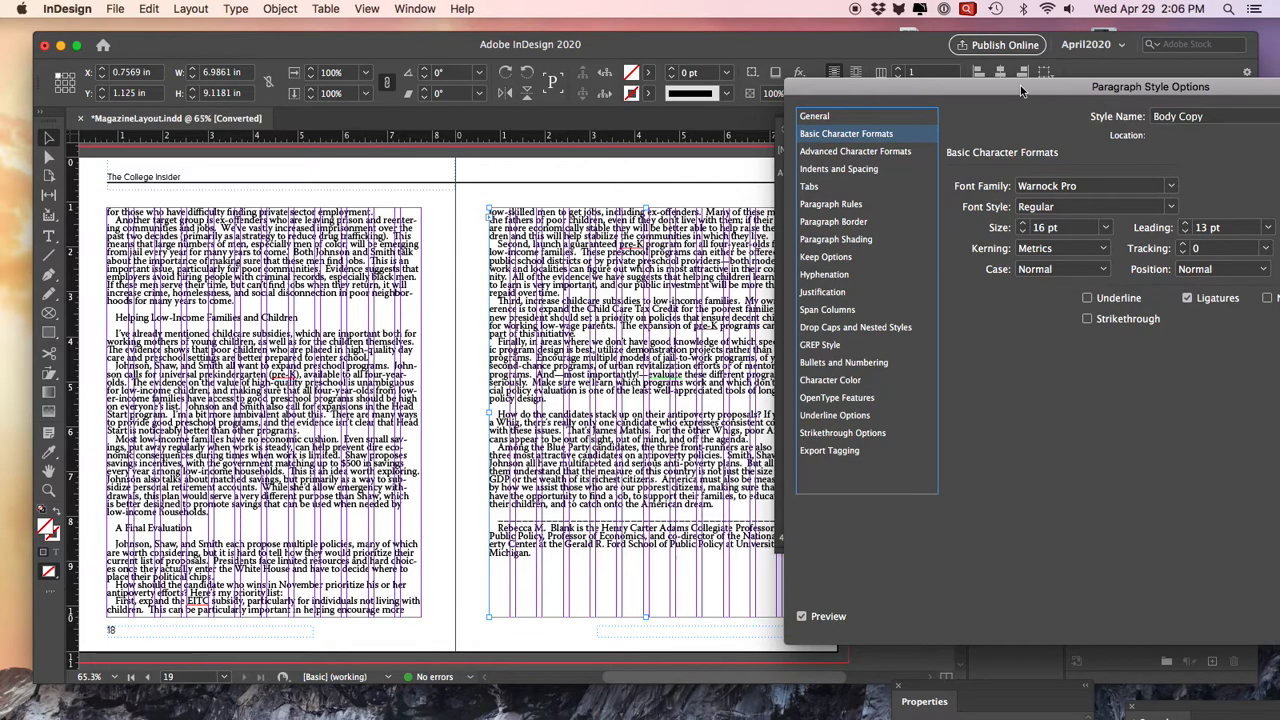
left_click_drag(1021, 91, 701, 81)
left_click(1068, 606)
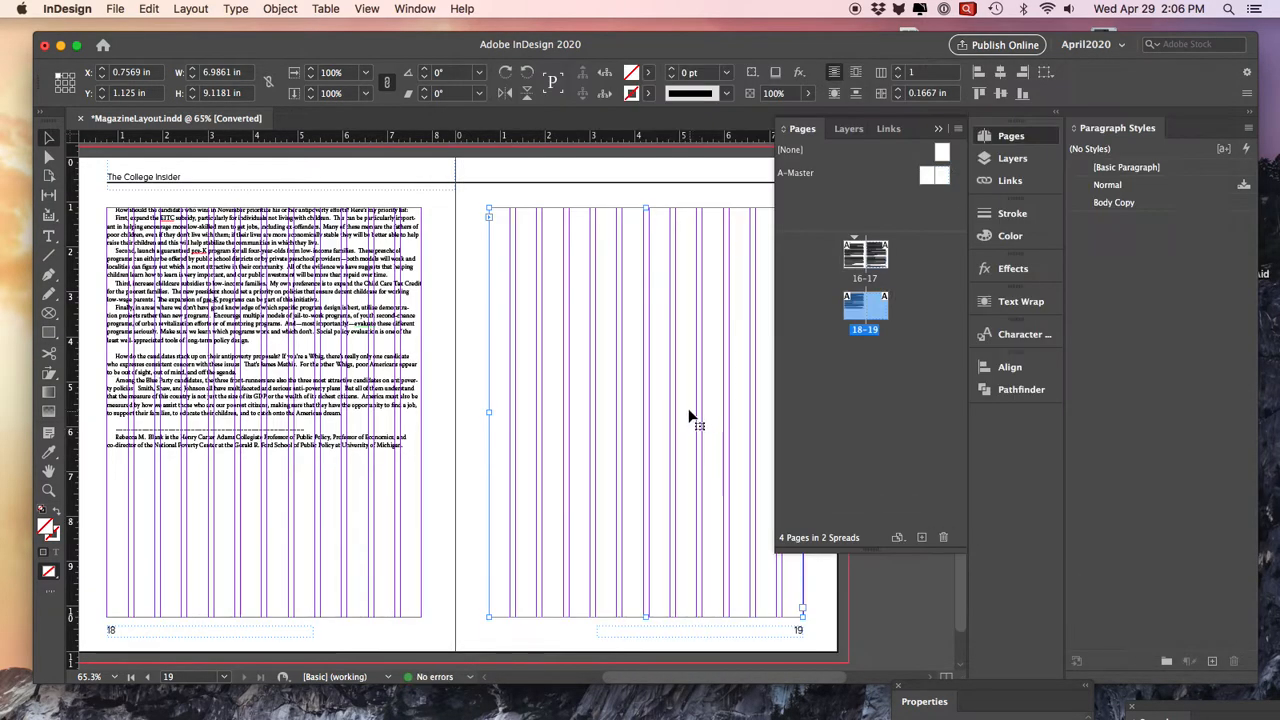
- Set the text frames on pages 16 and 17 together to three columns with a 0.125 in gutter
scroll(686, 410, "up", 10)
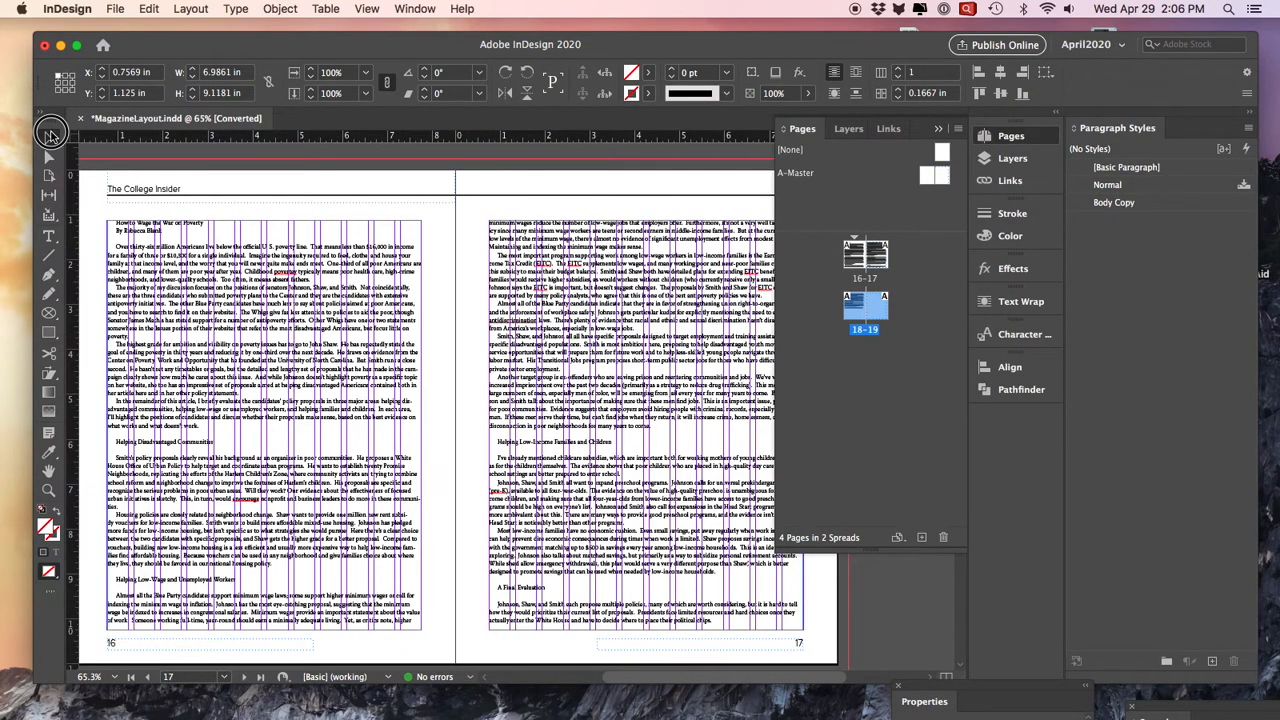
left_click(419, 331)
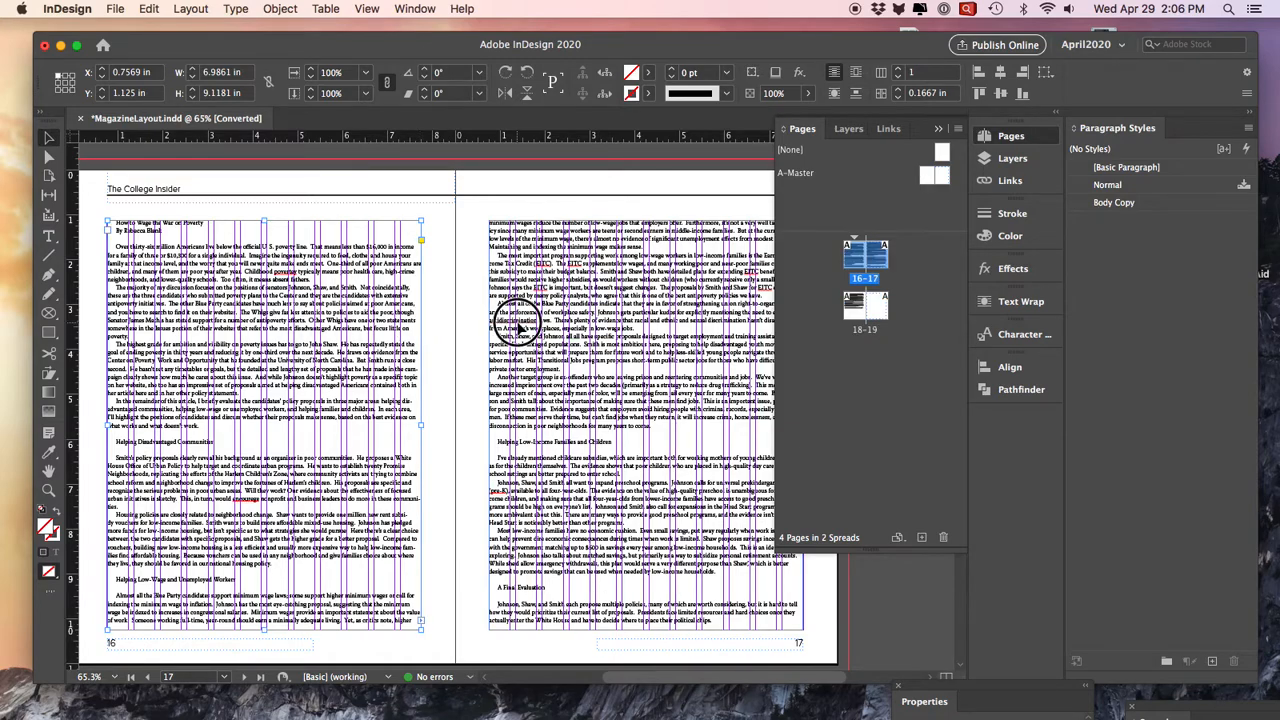
left_click(519, 330, "shift")
left_click(898, 68)
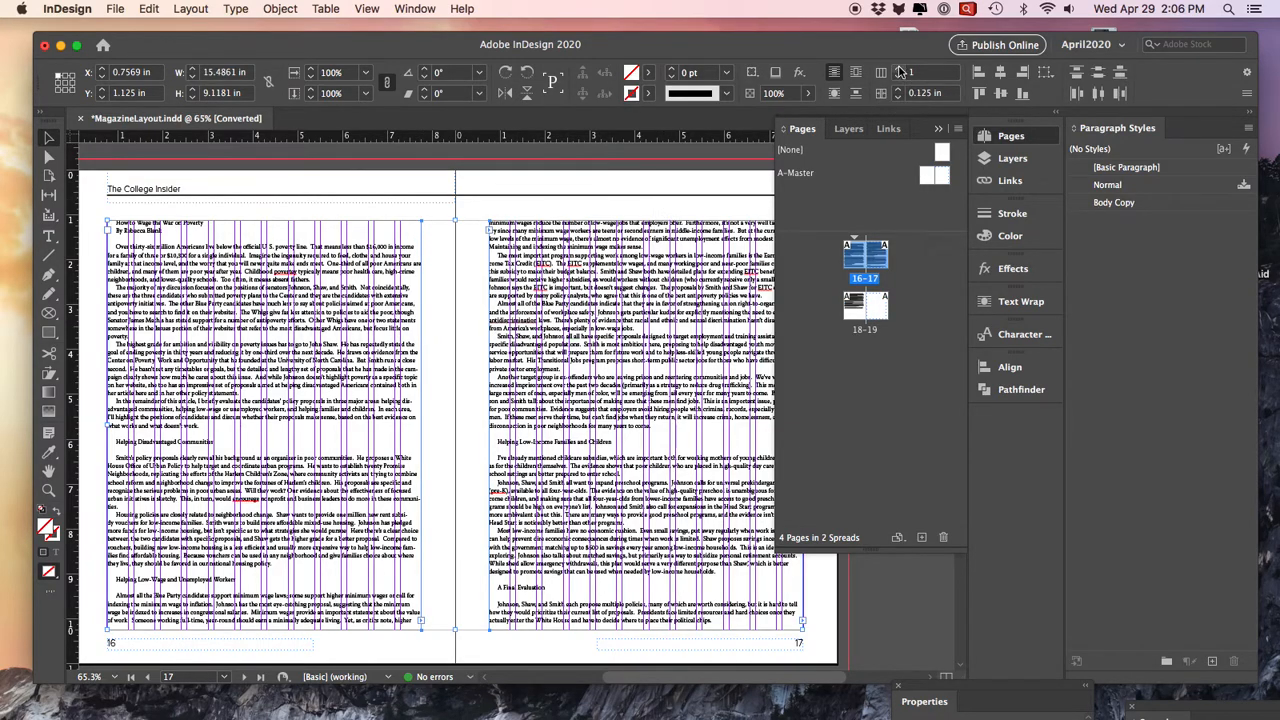
left_click(898, 68)
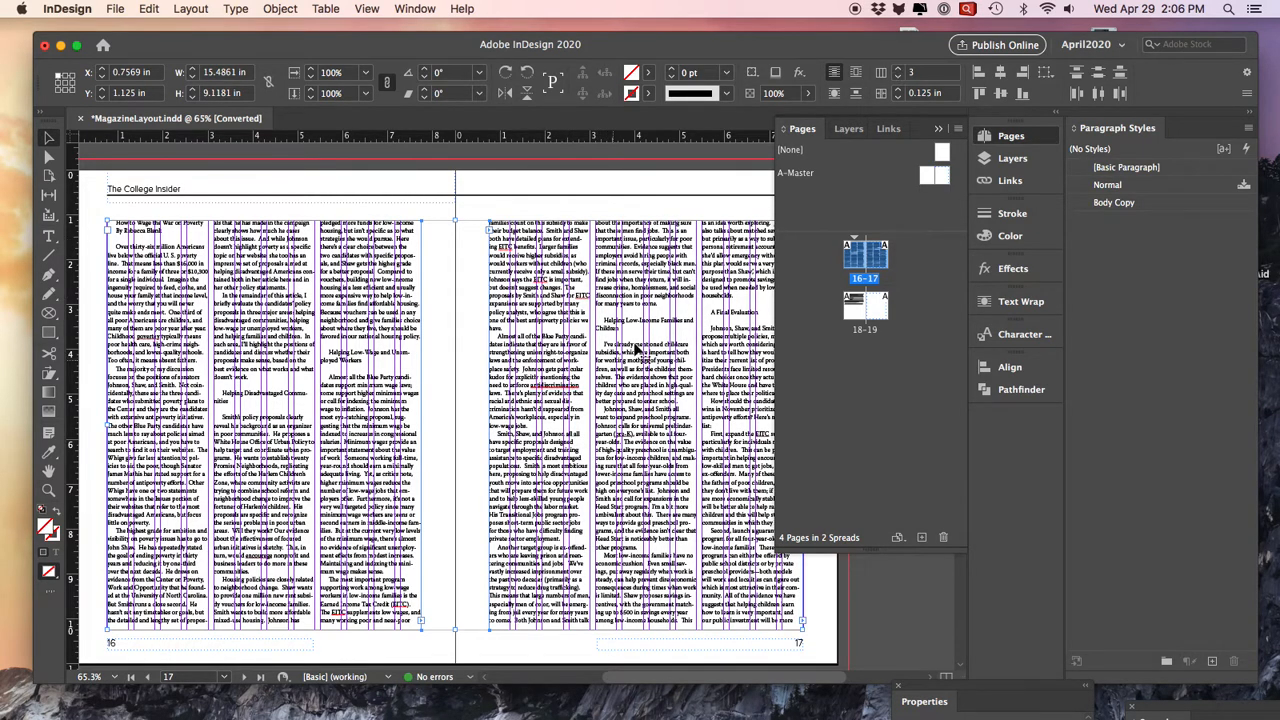
- Give the text frames on pages 18 and 19 three columns with a 0.125 in gutter, and return to the 16–17 spread
double_click(866, 303)
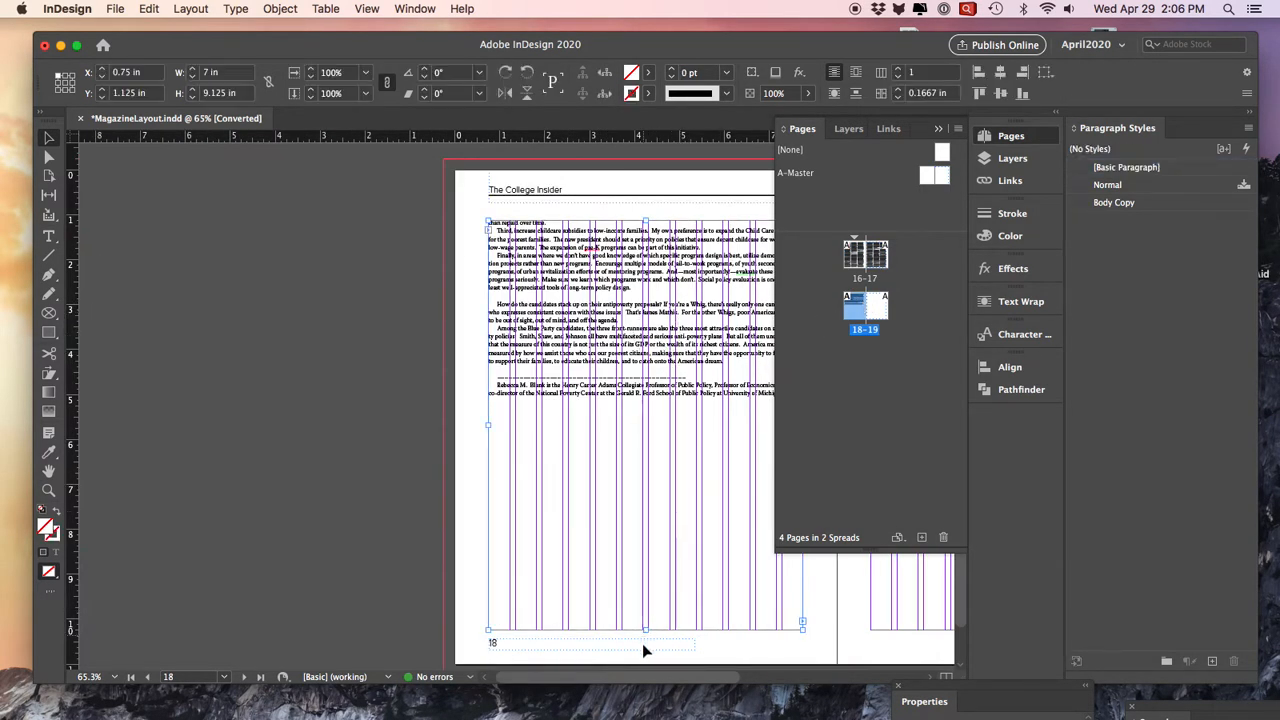
left_click_drag(656, 678, 746, 678)
left_click(652, 547, "shift")
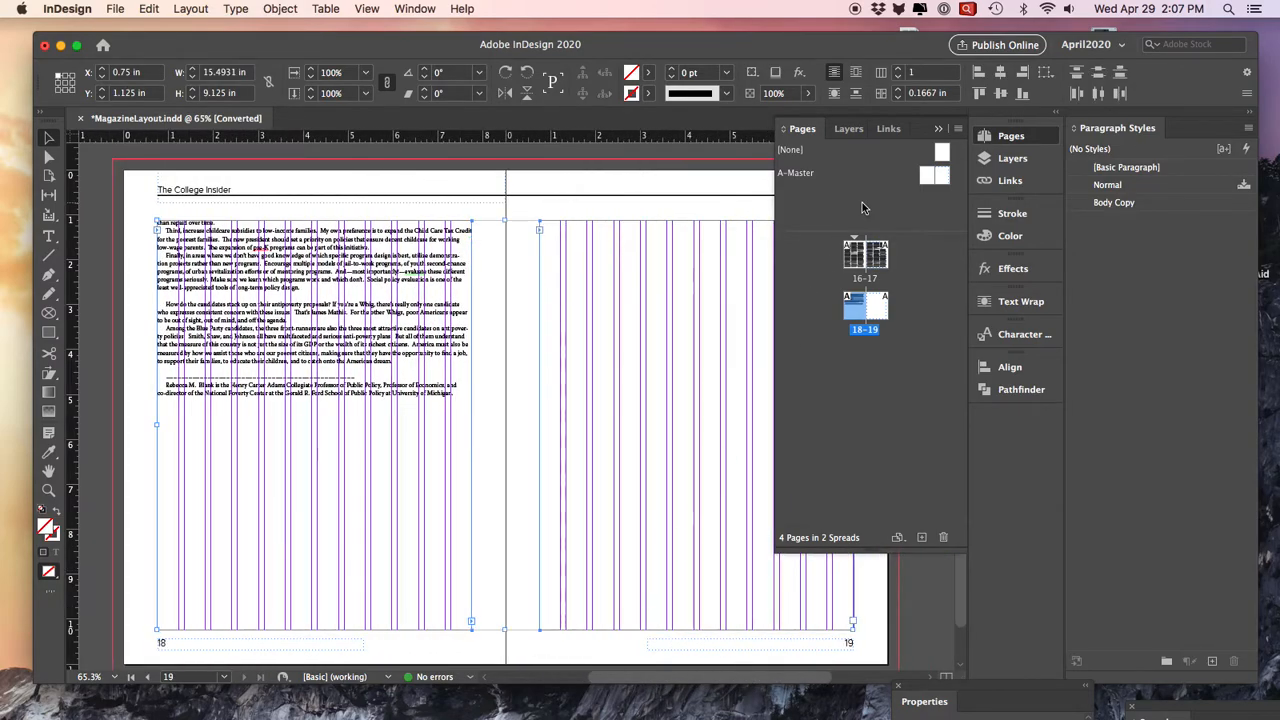
left_click(897, 97)
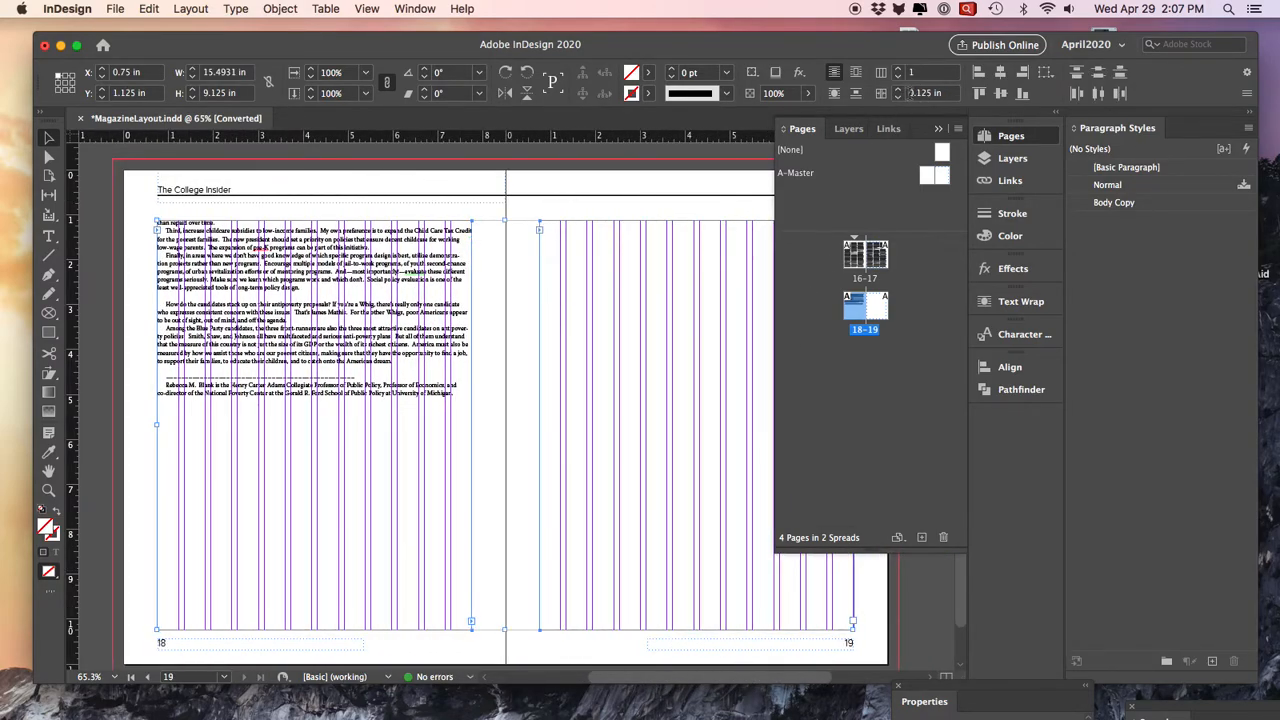
left_click(901, 70)
left_click(901, 70)
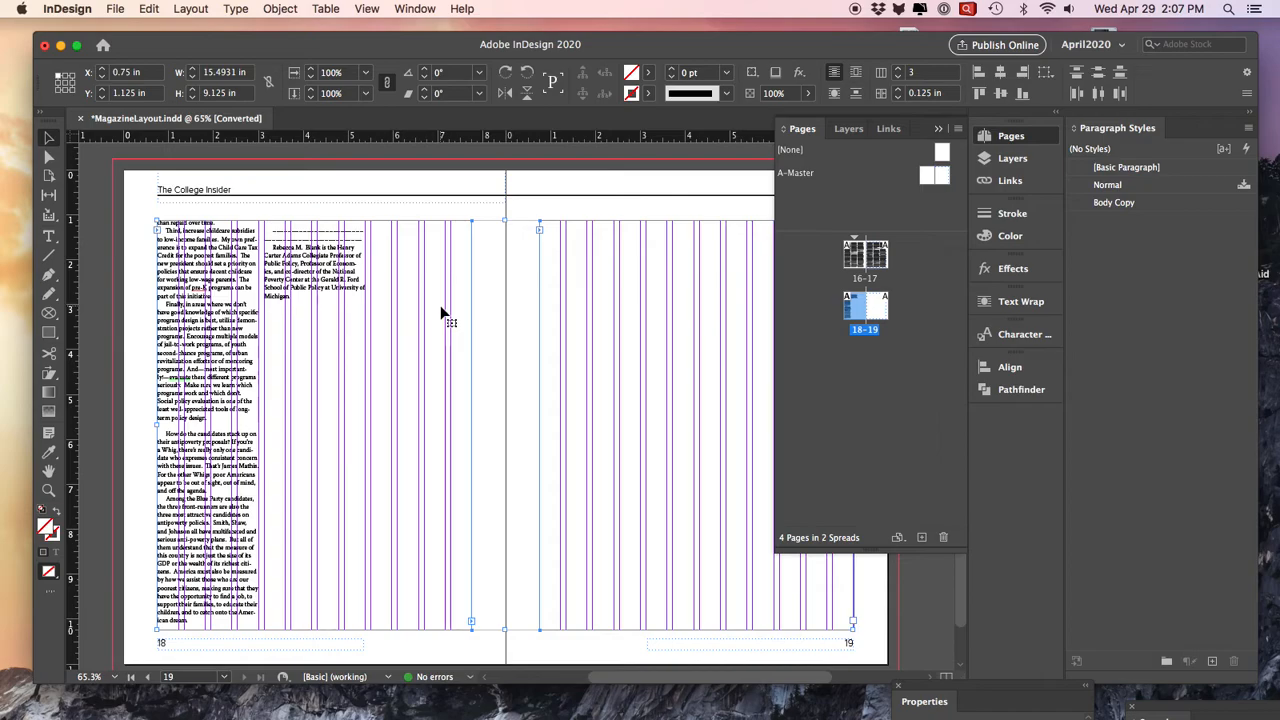
double_click(865, 255)
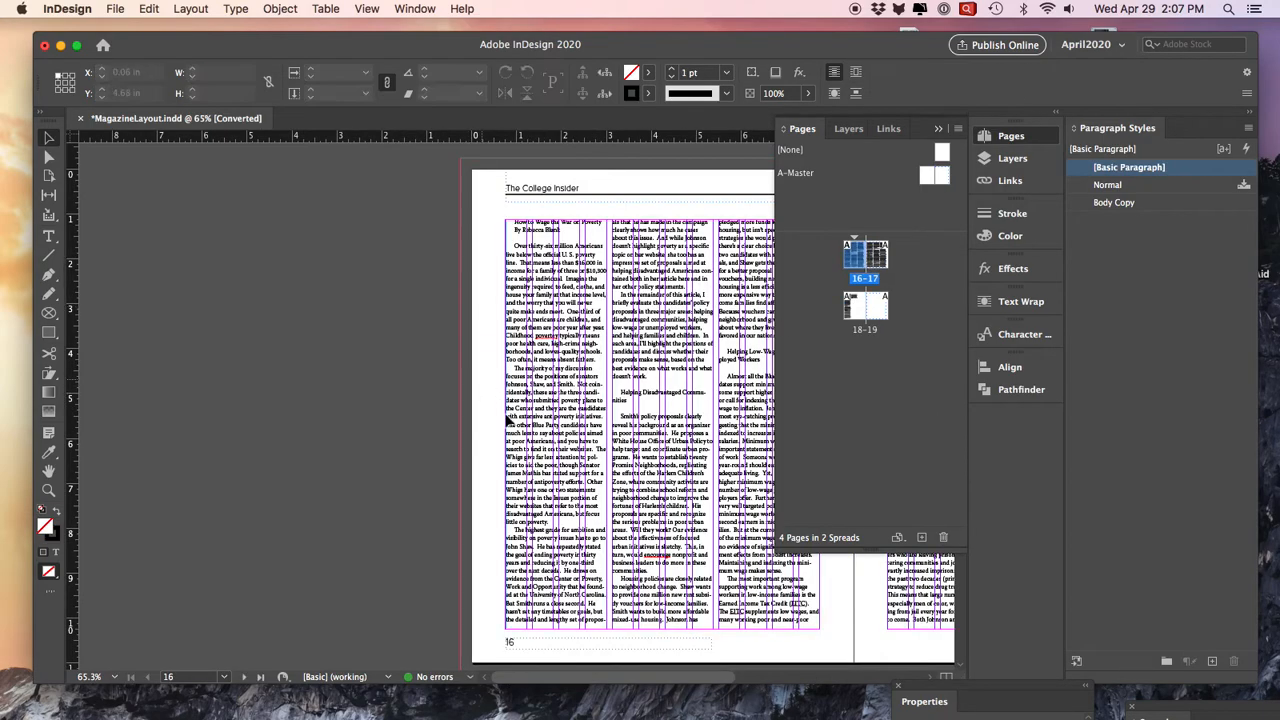
left_click_drag(548, 684, 654, 671)
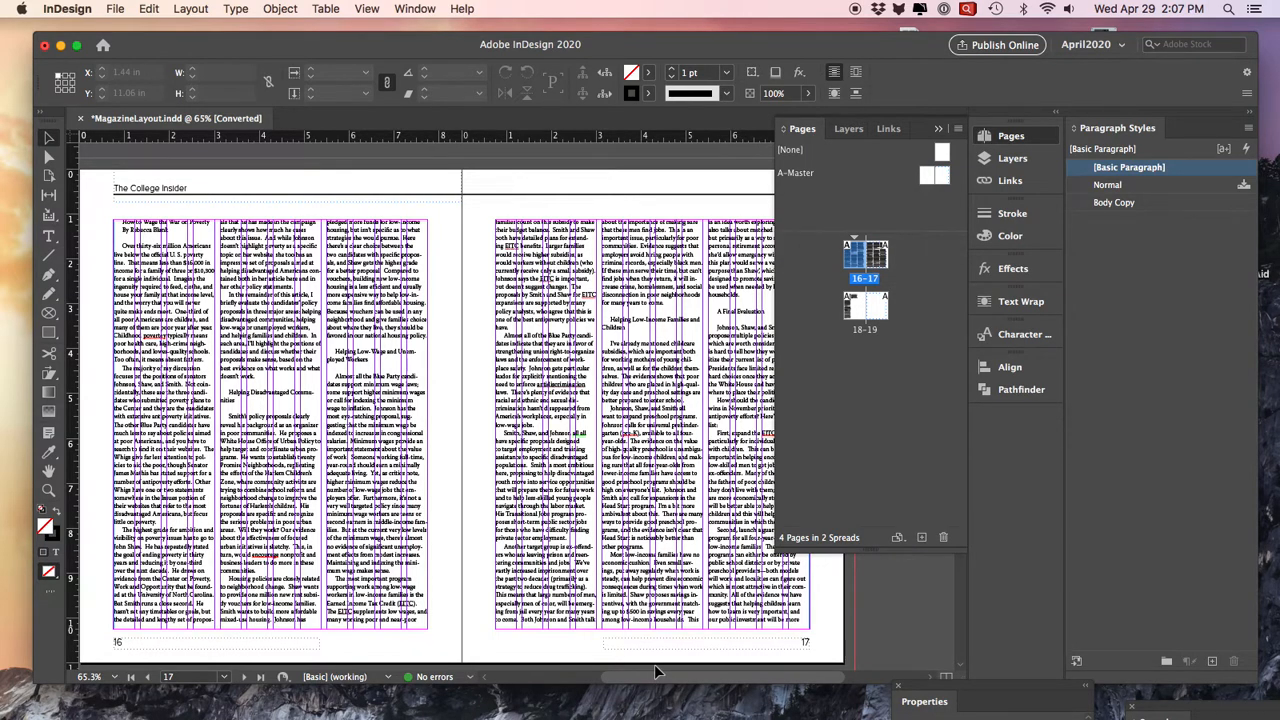